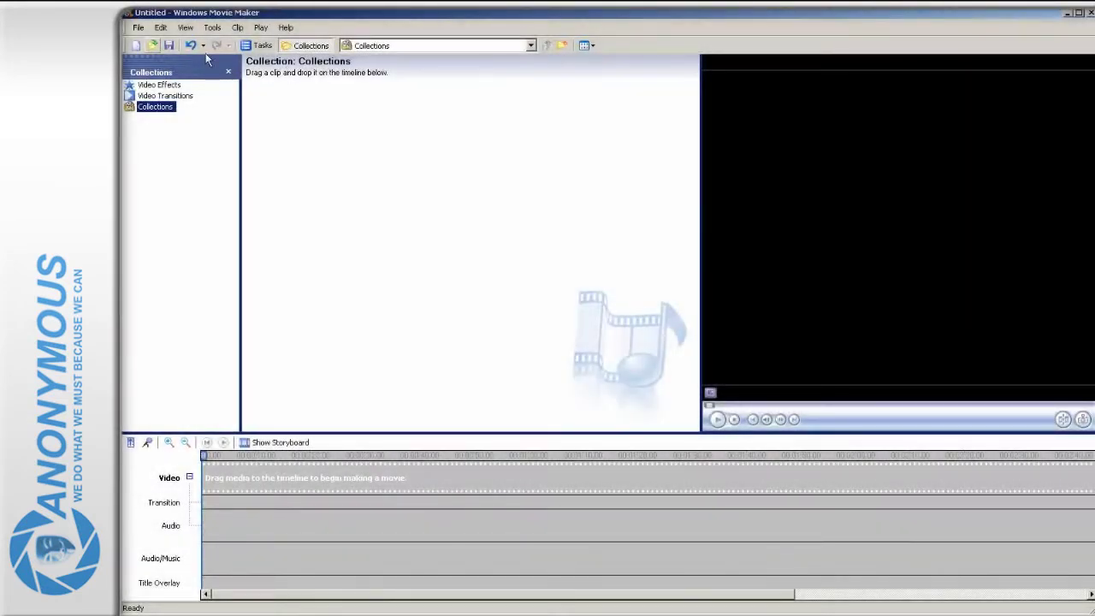
Import all media files from the Video ingredients folder into the collections
{"action": "left_click", "coordinate": [139, 27]}
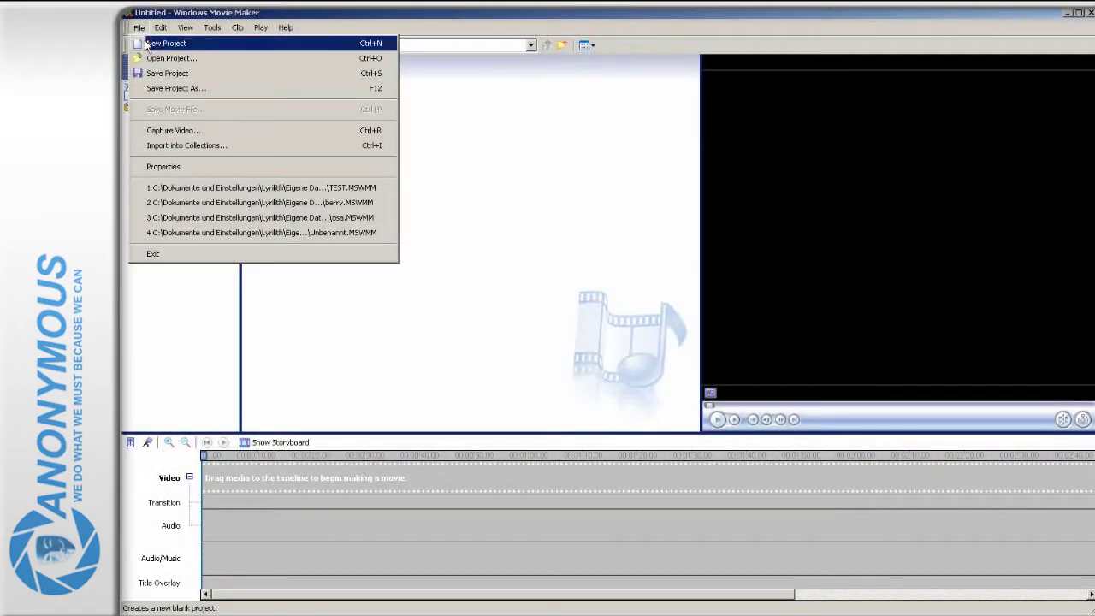
{"action": "left_click", "coordinate": [186, 145]}
{"action": "left_click_drag", "start_coordinate": [478, 241], "coordinate": [201, 50]}
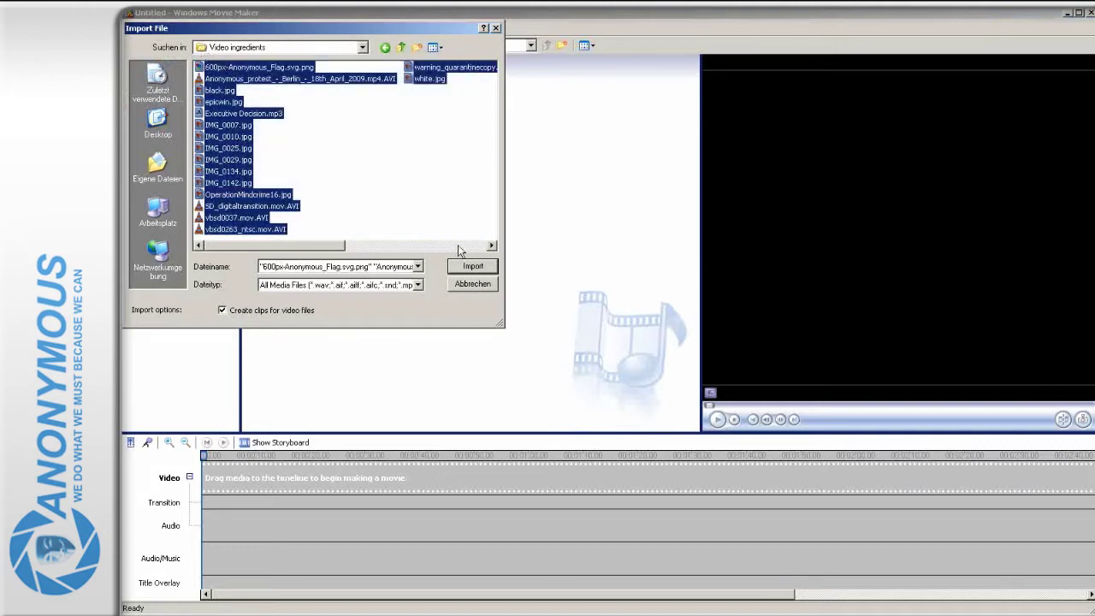
{"action": "left_click", "coordinate": [467, 266]}
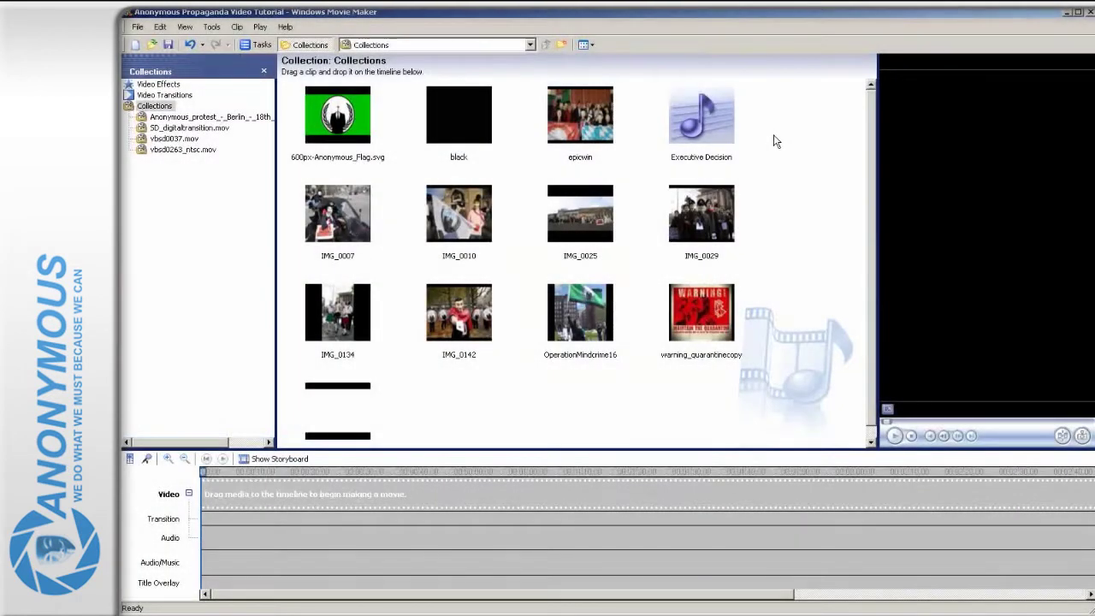
Place Executive Decision at the start of the Audio/Music track and shift the audio levels fully toward Audio/Music
{"action": "mouse_move", "coordinate": [708, 137]}
{"action": "left_mouse_down"}
{"action": "mouse_move", "coordinate": [566, 357]}
{"action": "mouse_move", "coordinate": [436, 486]}
{"action": "mouse_move", "coordinate": [202, 557]}
{"action": "left_mouse_up"}
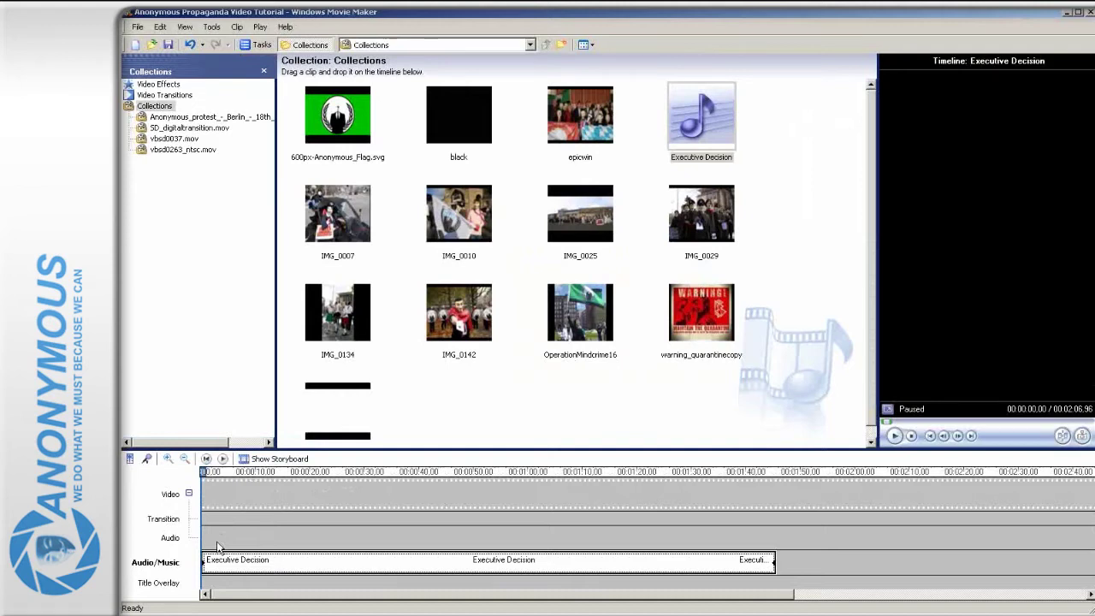
{"action": "left_click", "coordinate": [130, 460]}
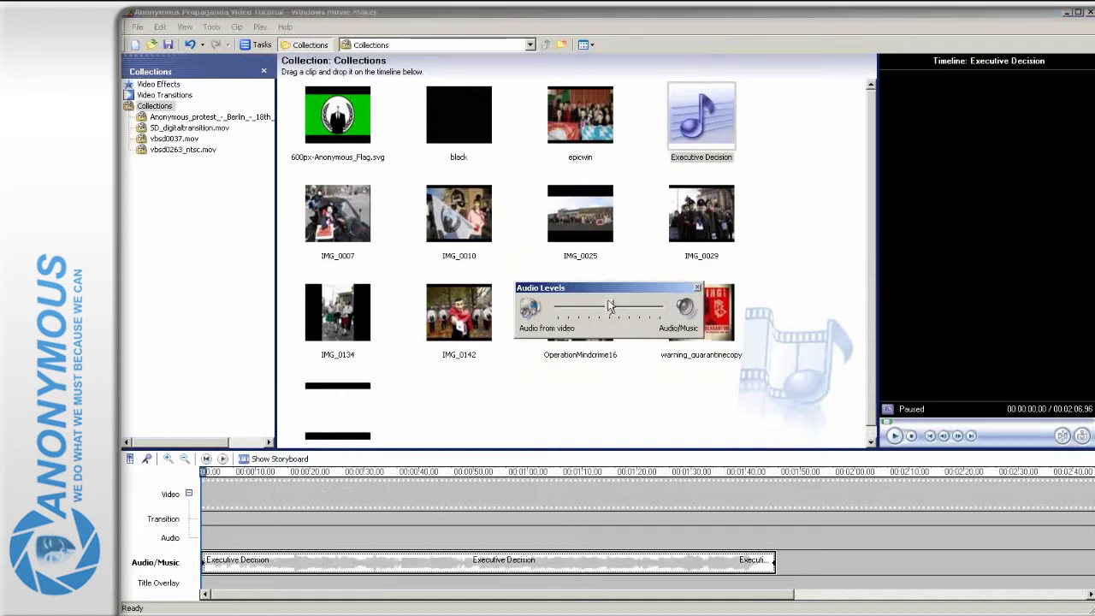
{"action": "left_click_drag", "start_coordinate": [610, 304], "coordinate": [659, 308]}
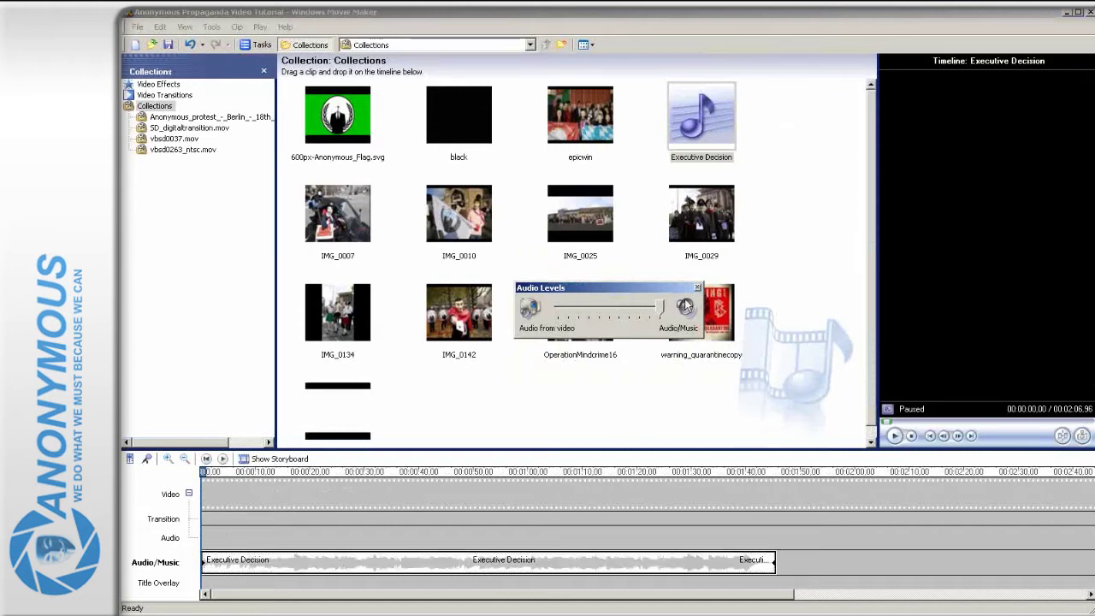
{"action": "left_click", "coordinate": [697, 287]}
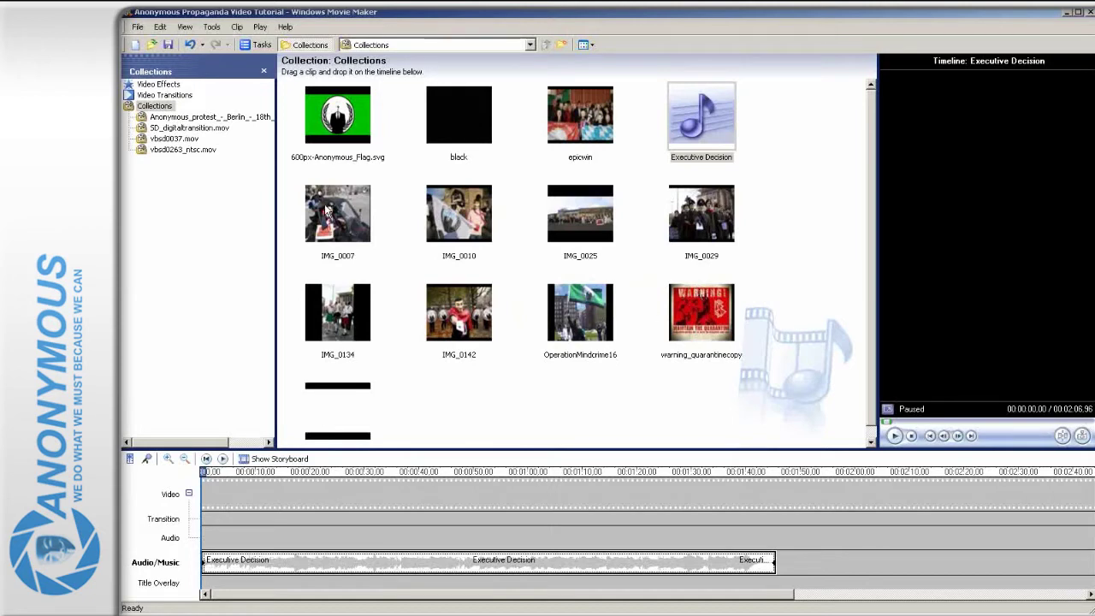
Add the Anonymous_protest_-_Berlin_-_18th_April_2009 clip at the start of the Video track
{"action": "left_click", "coordinate": [190, 117]}
{"action": "left_click_drag", "start_coordinate": [334, 124], "coordinate": [226, 496]}
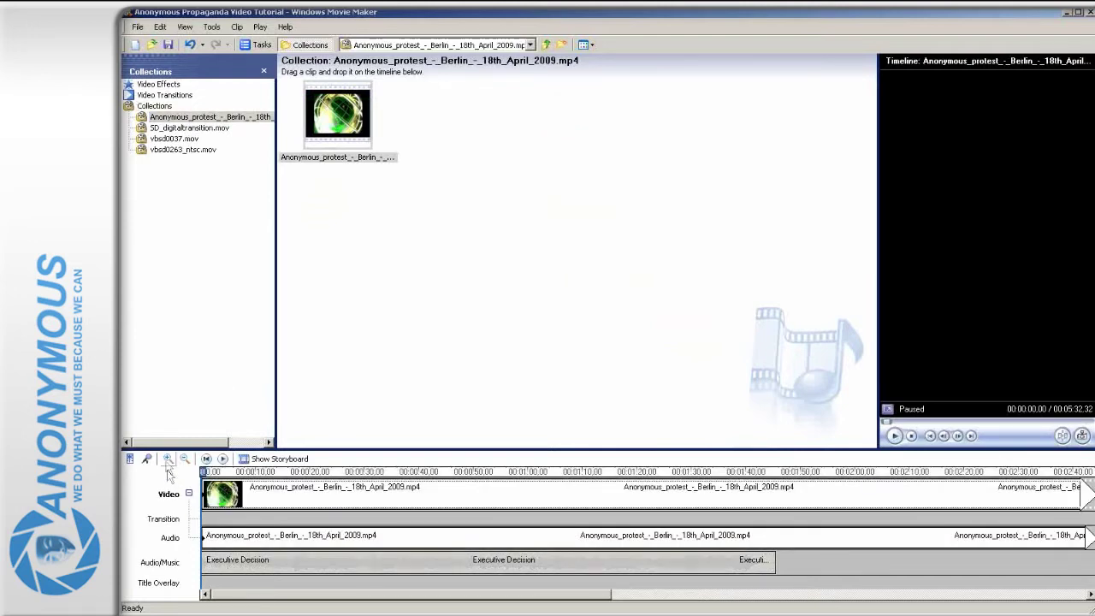
Split the Berlin protest clip at 0:00:11.28, where the globe emblem is complete, and delete everything after the split
{"action": "left_click_drag", "start_coordinate": [877, 376], "coordinate": [697, 372]}
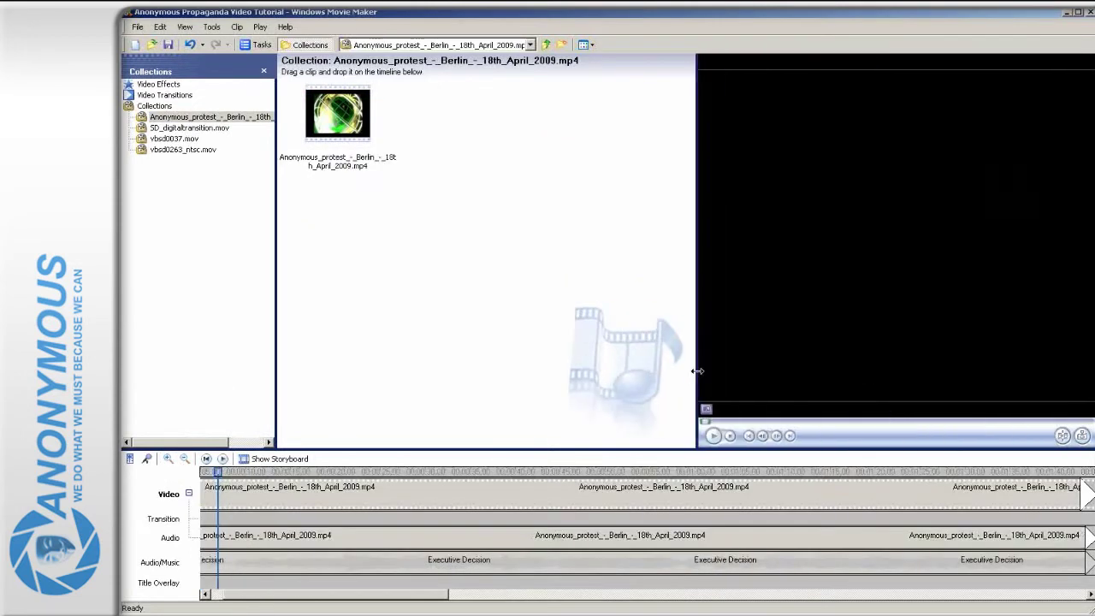
{"action": "left_click", "coordinate": [218, 472]}
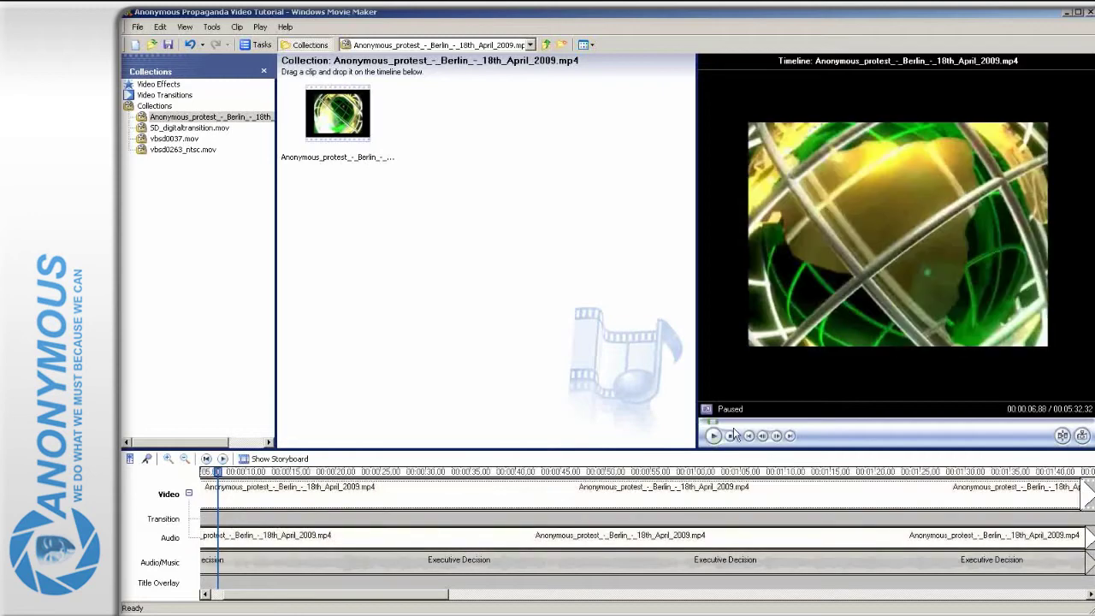
{"action": "left_click", "coordinate": [713, 436]}
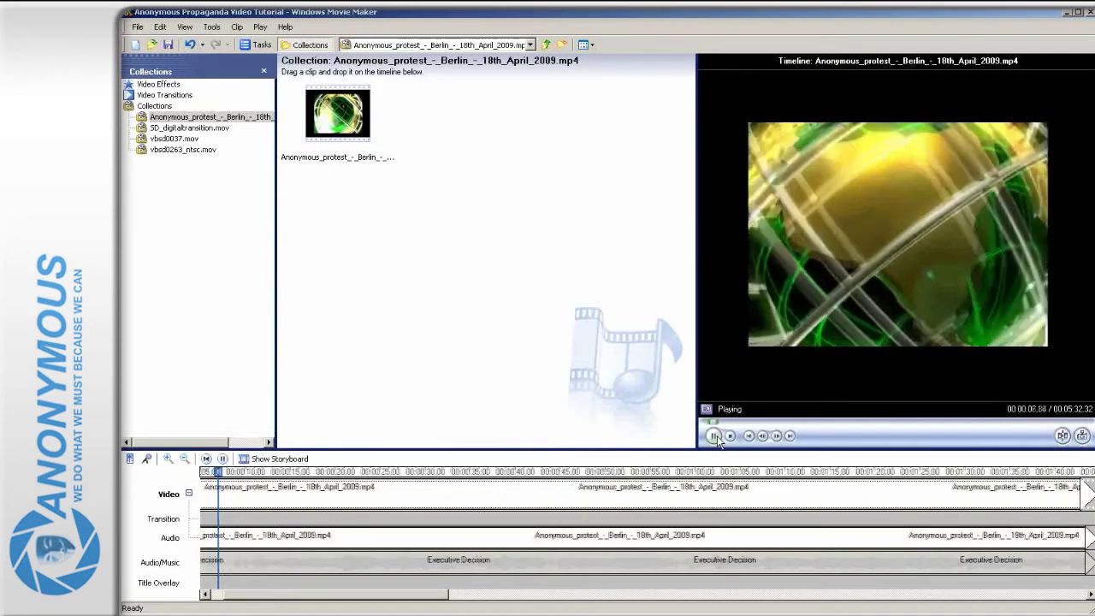
{"action": "left_click", "coordinate": [713, 436]}
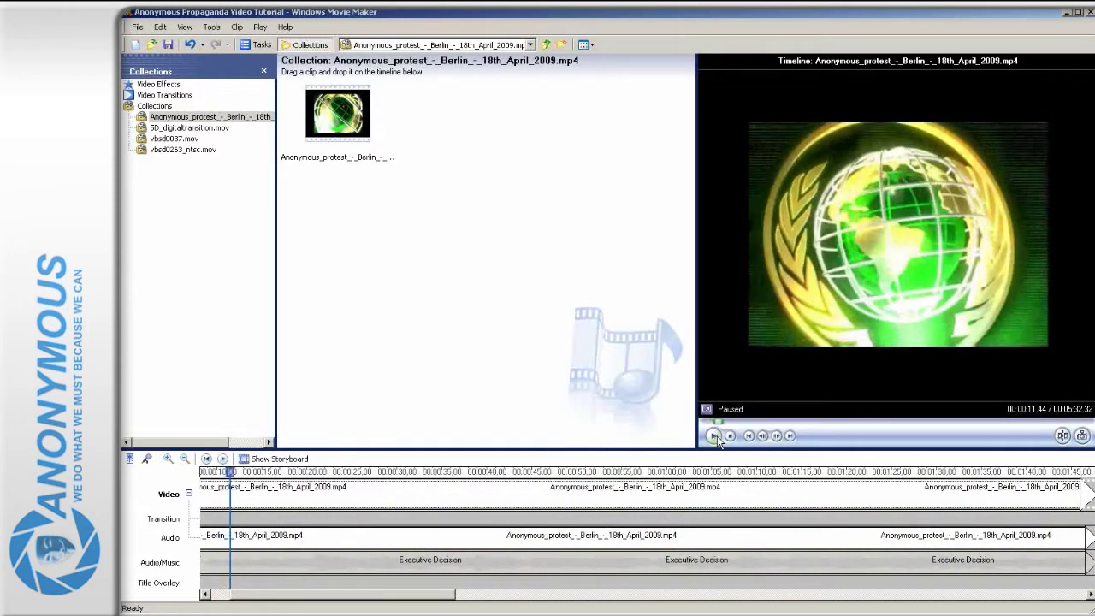
{"action": "left_click", "coordinate": [762, 436]}
{"action": "left_click", "coordinate": [762, 436]}
{"action": "left_click", "coordinate": [762, 436]}
{"action": "left_click", "coordinate": [761, 436]}
{"action": "left_click", "coordinate": [779, 436]}
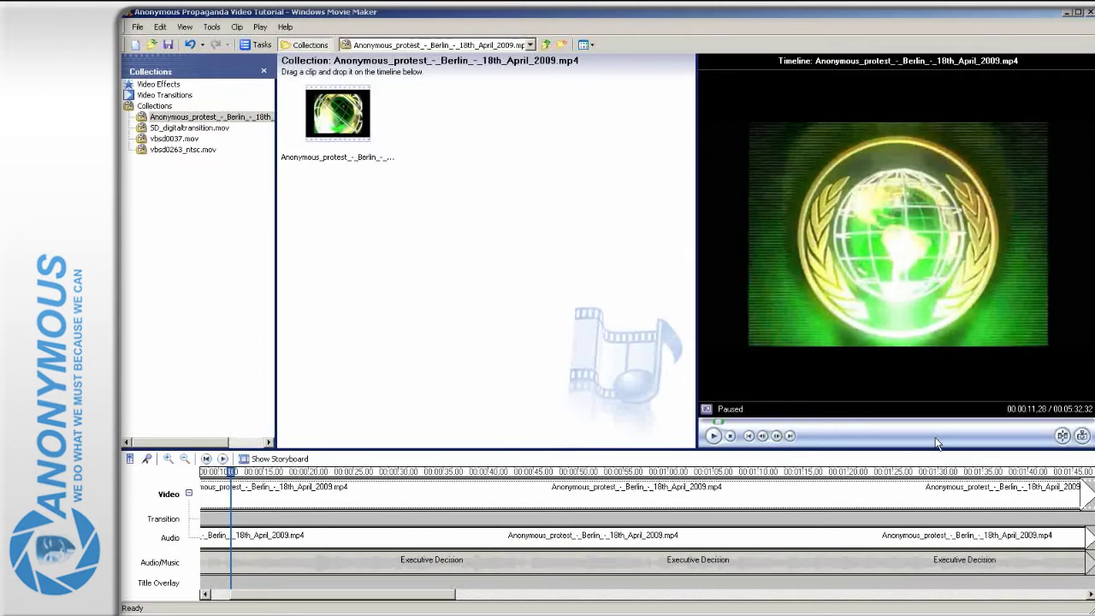
{"action": "left_click", "coordinate": [1061, 436]}
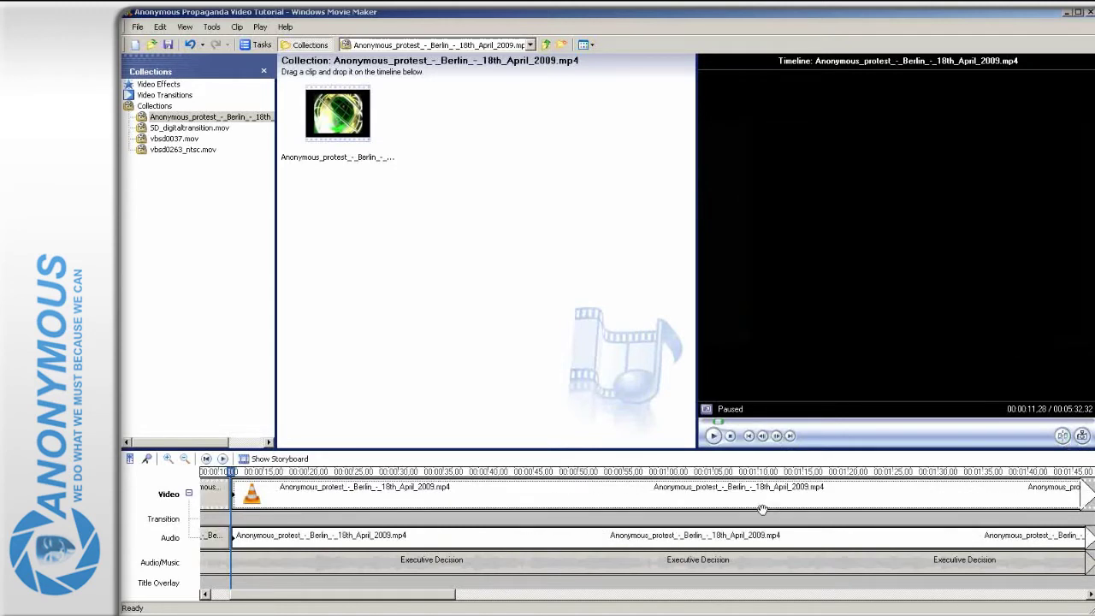
{"action": "left_click_drag", "start_coordinate": [762, 510], "coordinate": [768, 511]}
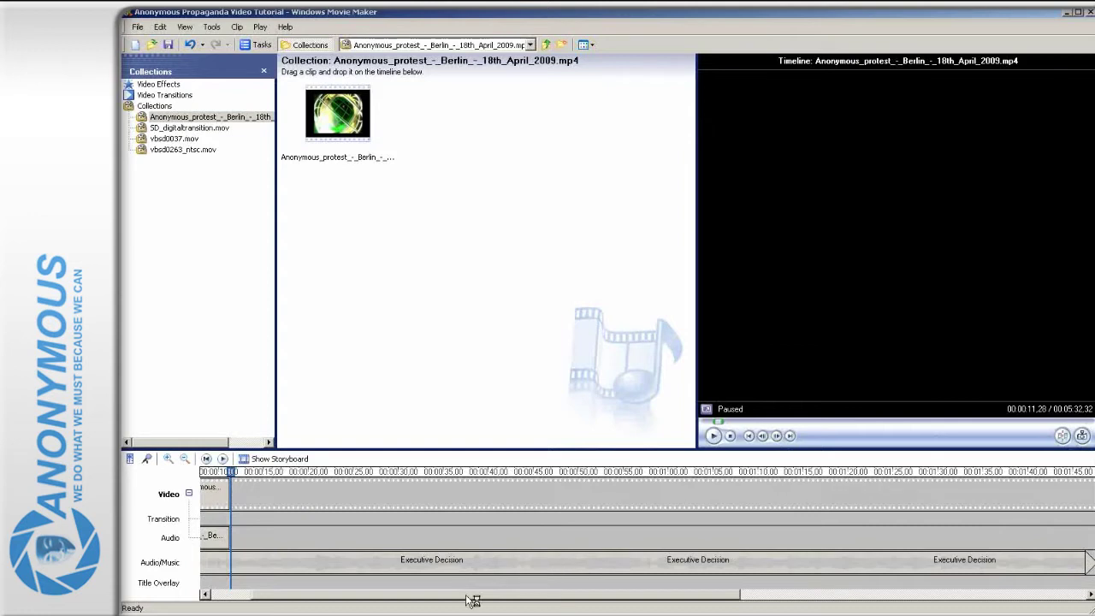
{"action": "left_click_drag", "start_coordinate": [371, 601], "coordinate": [347, 604]}
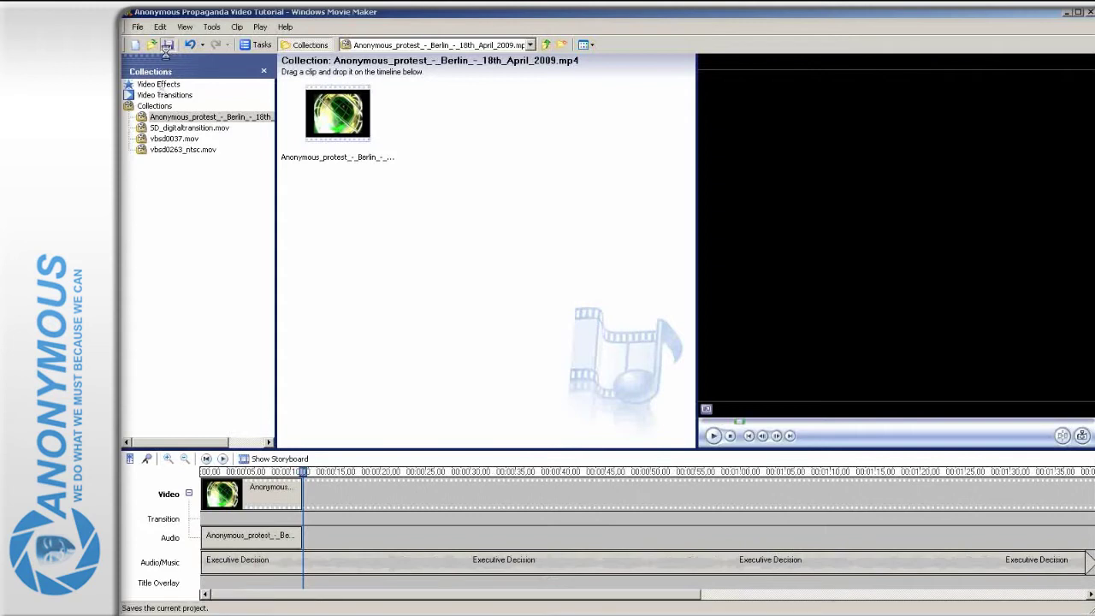
Add the 600px-Anonymous_Flag.svg picture to the Video track directly after the shortened protest clip
{"action": "left_click", "coordinate": [156, 106]}
{"action": "left_click_drag", "start_coordinate": [379, 133], "coordinate": [376, 492]}
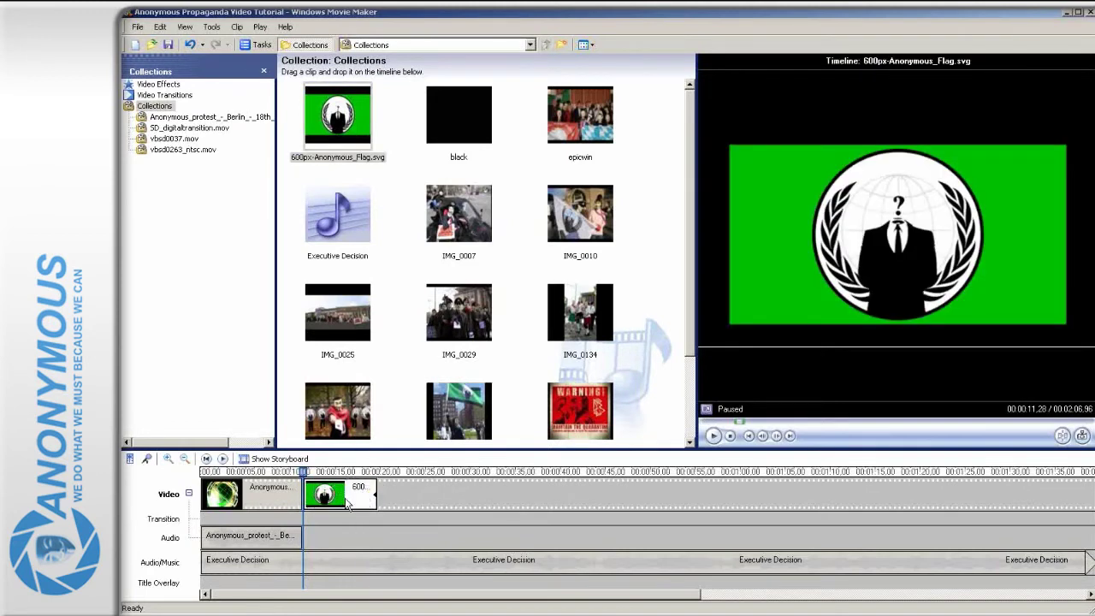
{"action": "left_click", "coordinate": [346, 502]}
Overlap the flag picture with the end of the protest clip to create a transition, and extend the picture's end slightly
{"action": "left_click_drag", "start_coordinate": [340, 500], "coordinate": [335, 496]}
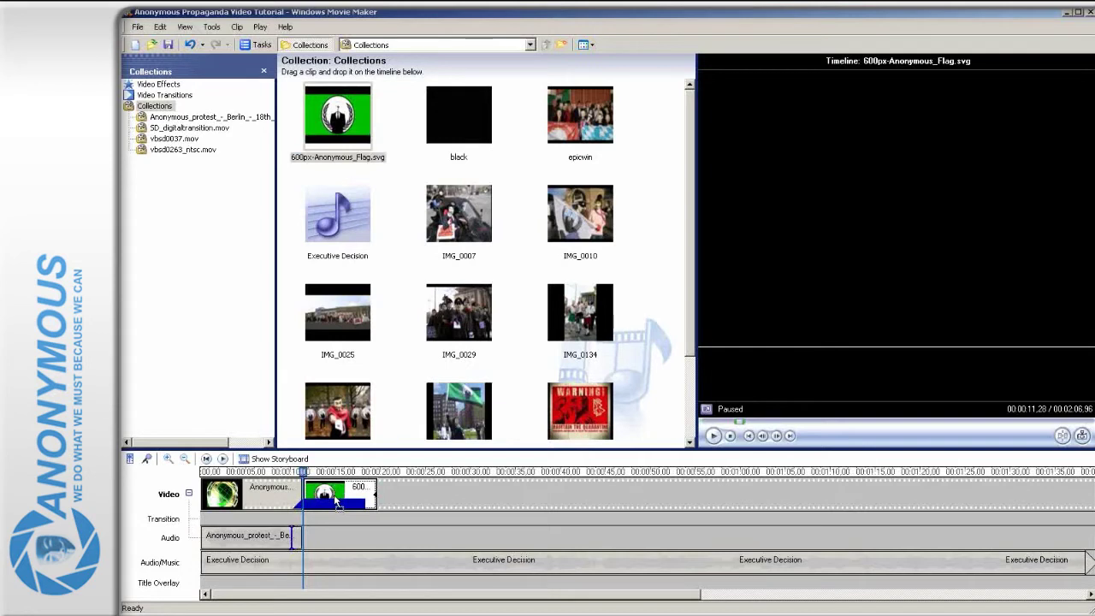
{"action": "left_click_drag", "start_coordinate": [338, 504], "coordinate": [338, 505]}
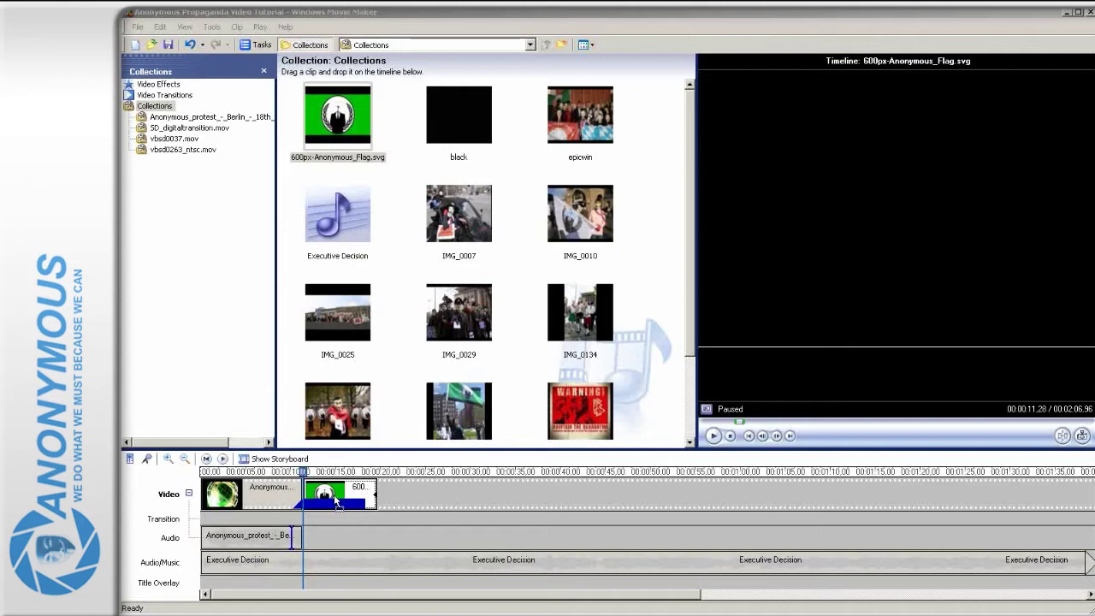
{"action": "left_click_drag", "start_coordinate": [338, 505], "coordinate": [340, 503]}
{"action": "key", "text": "ctrl+z"}
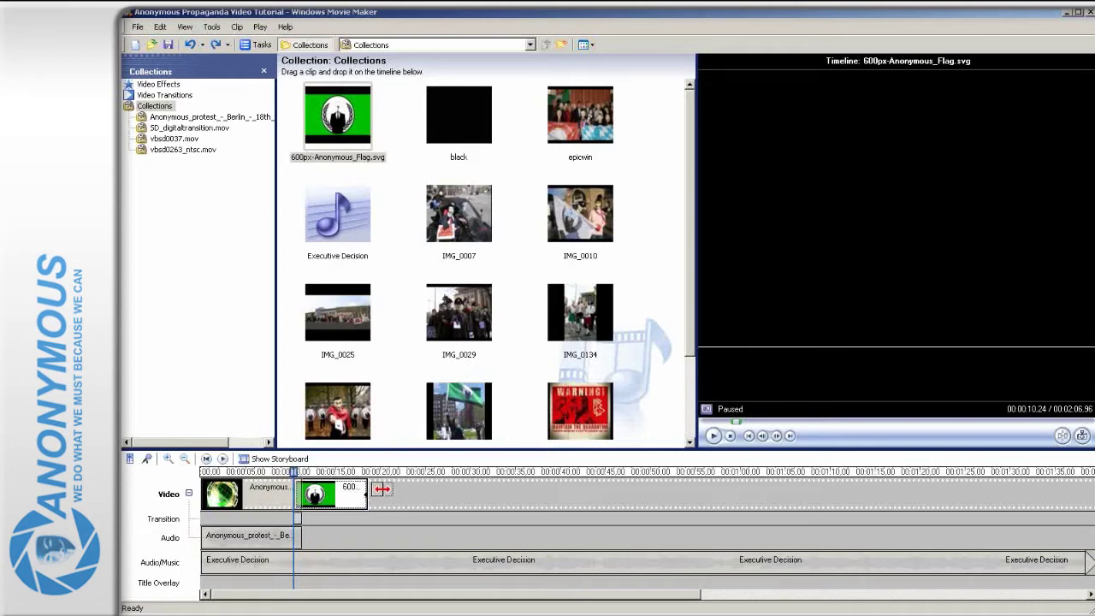
{"action": "left_click_drag", "start_coordinate": [382, 489], "coordinate": [380, 489]}
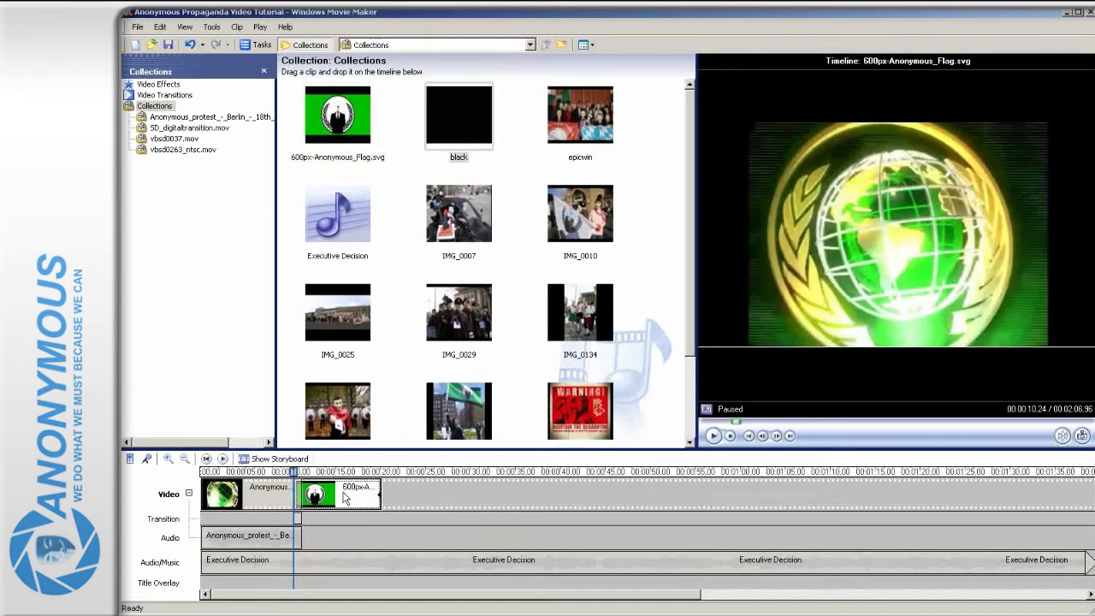
Create a title on the flag picture reading "ANONYMOUS vs SCIENTOLOGY" with the News Banner animation
{"action": "left_click", "coordinate": [211, 27]}
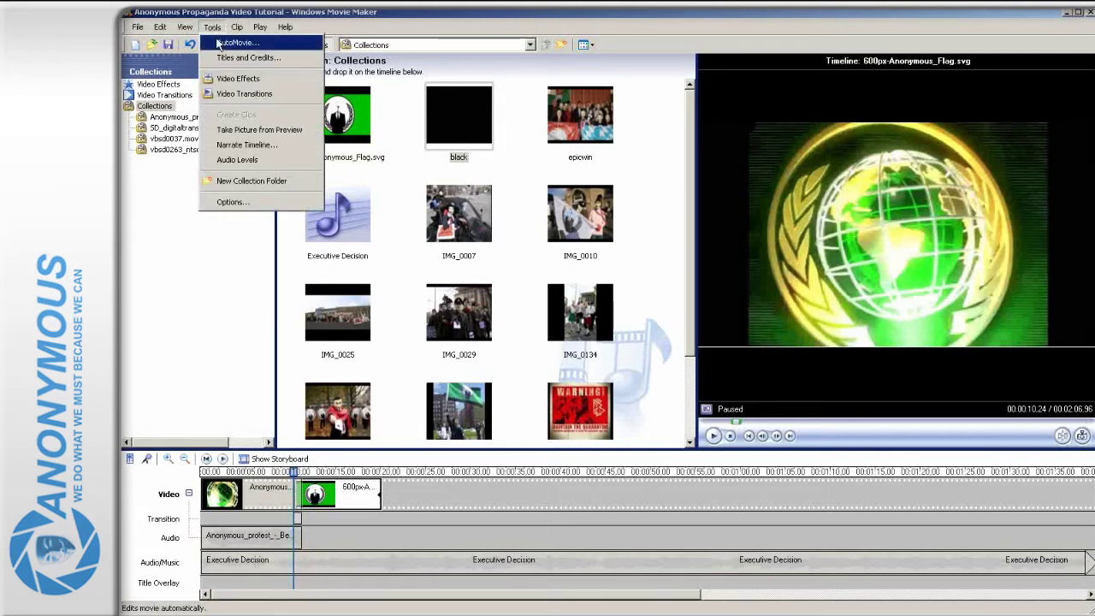
{"action": "left_click", "coordinate": [225, 56]}
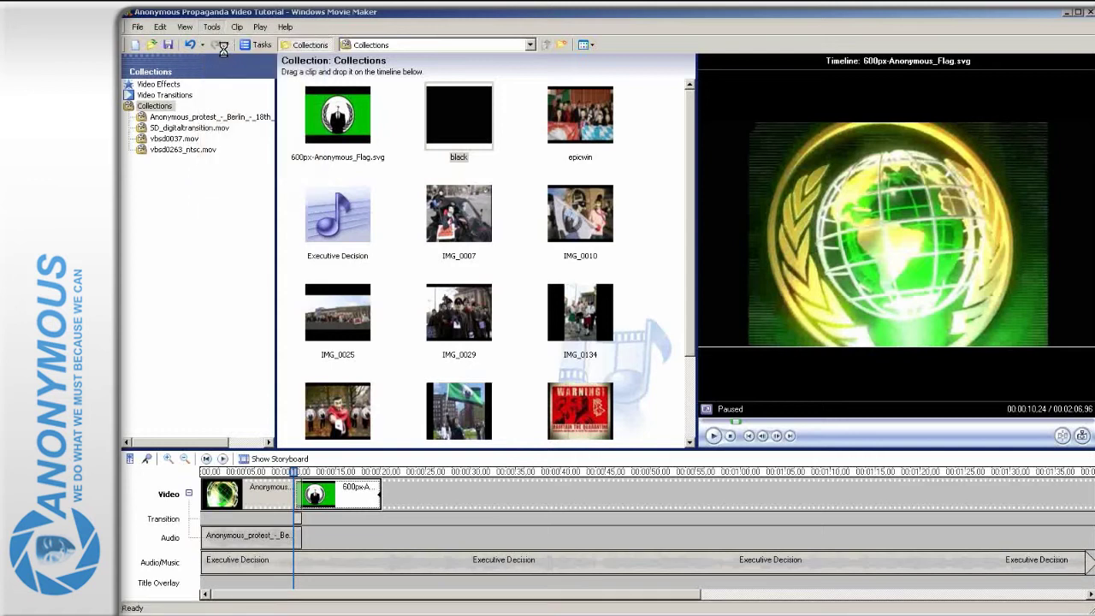
{"action": "left_click", "coordinate": [225, 148]}
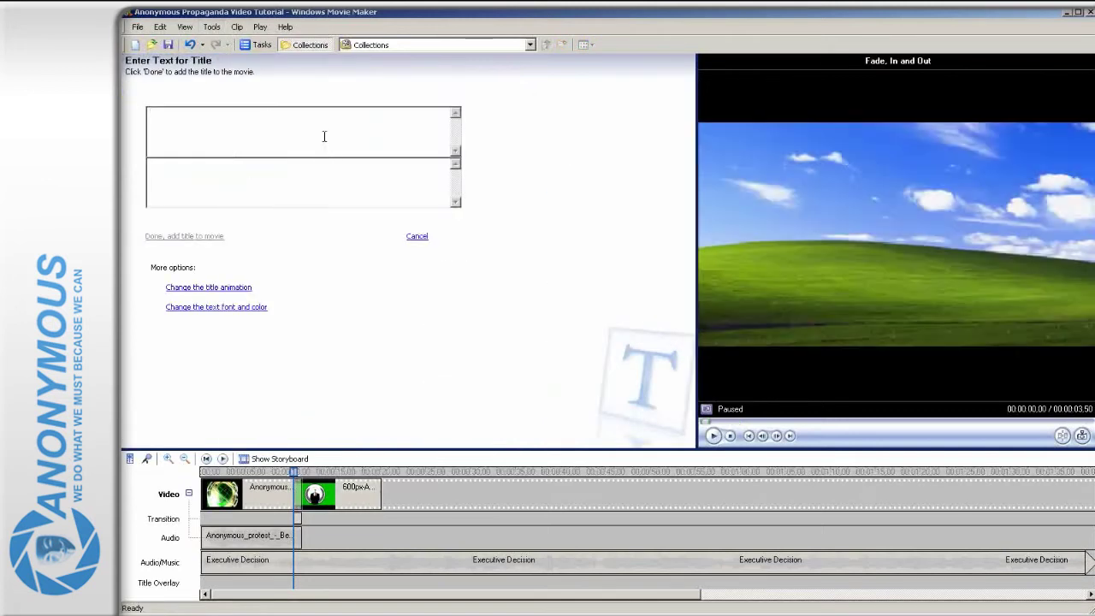
{"action": "type", "text": "ANONYMOUS vs SCIENTOLOGY"}
{"action": "left_click", "coordinate": [178, 288]}
{"action": "scroll", "coordinate": [342, 158], "scroll_direction": "up", "scroll_amount": 10}
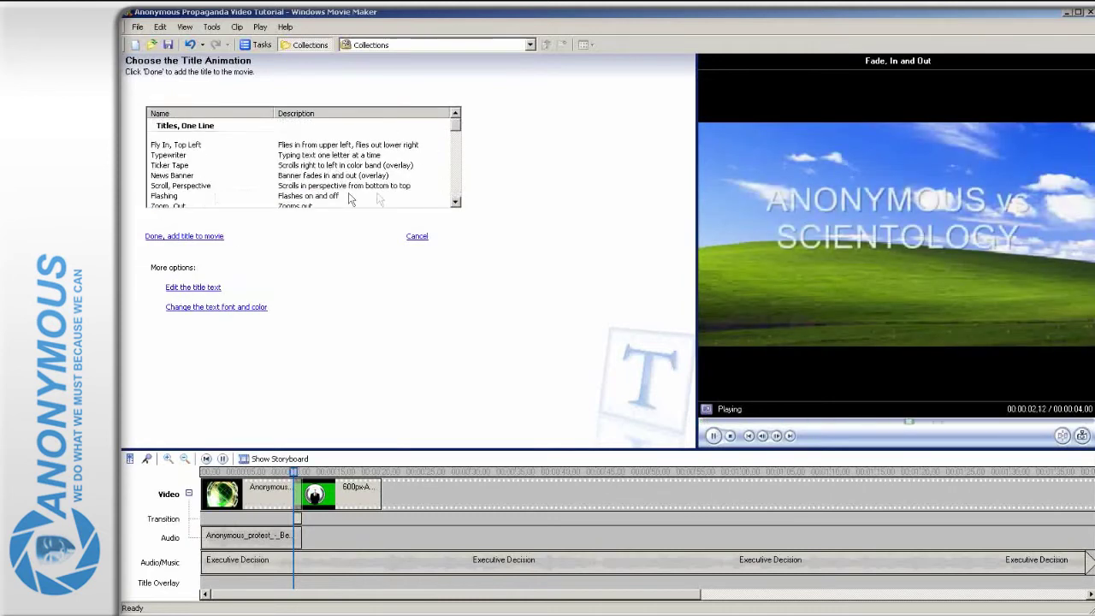
{"action": "left_click", "coordinate": [220, 178]}
Set the title's banner color to black and its font to bold Agency FB, and add the title to the movie
{"action": "left_click", "coordinate": [171, 306]}
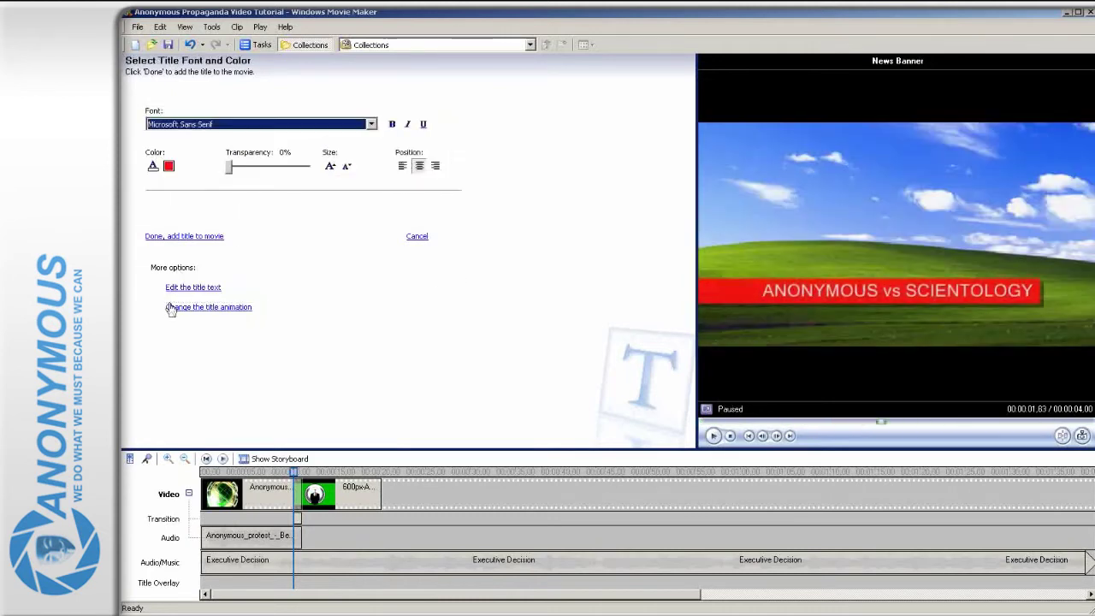
{"action": "left_click", "coordinate": [171, 169]}
{"action": "left_click", "coordinate": [137, 131]}
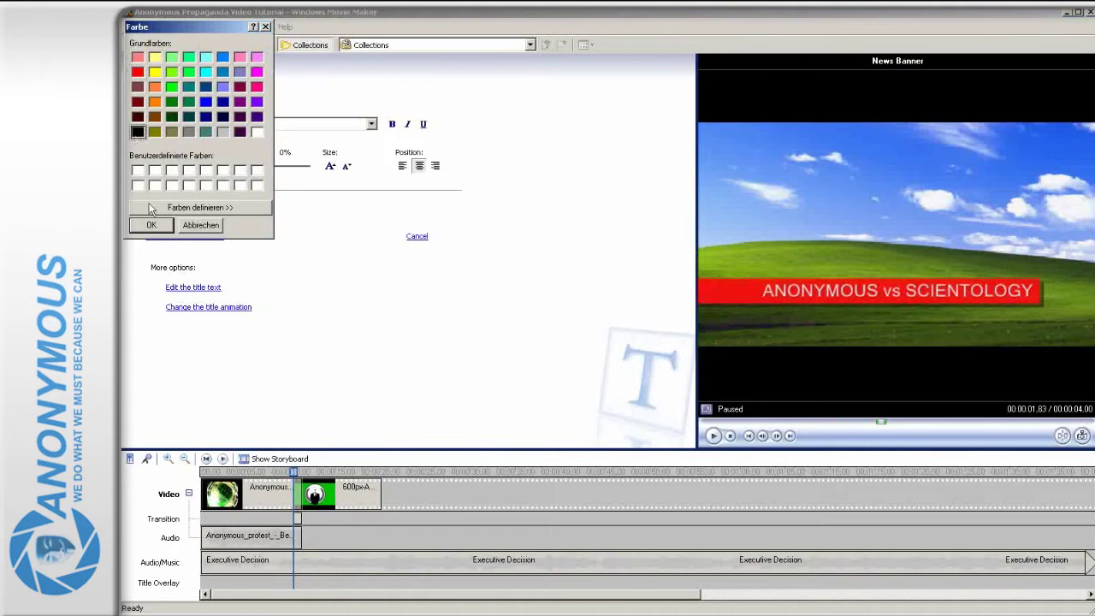
{"action": "left_click", "coordinate": [151, 225]}
{"action": "left_click", "coordinate": [371, 124]}
{"action": "left_click_drag", "start_coordinate": [373, 320], "coordinate": [373, 152]}
{"action": "left_click", "coordinate": [313, 147]}
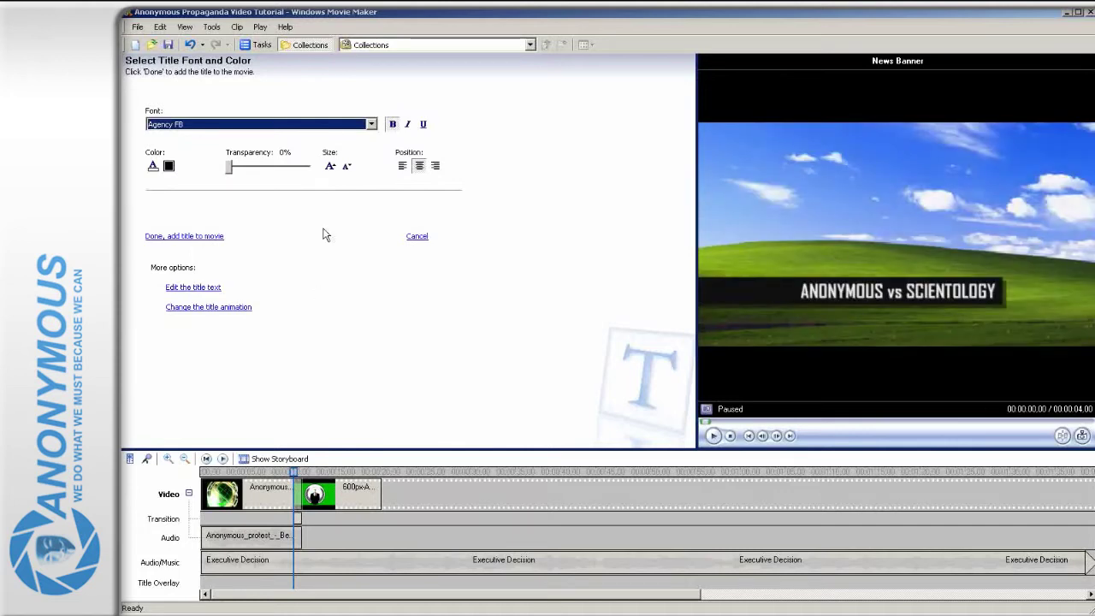
{"action": "left_click", "coordinate": [200, 236]}
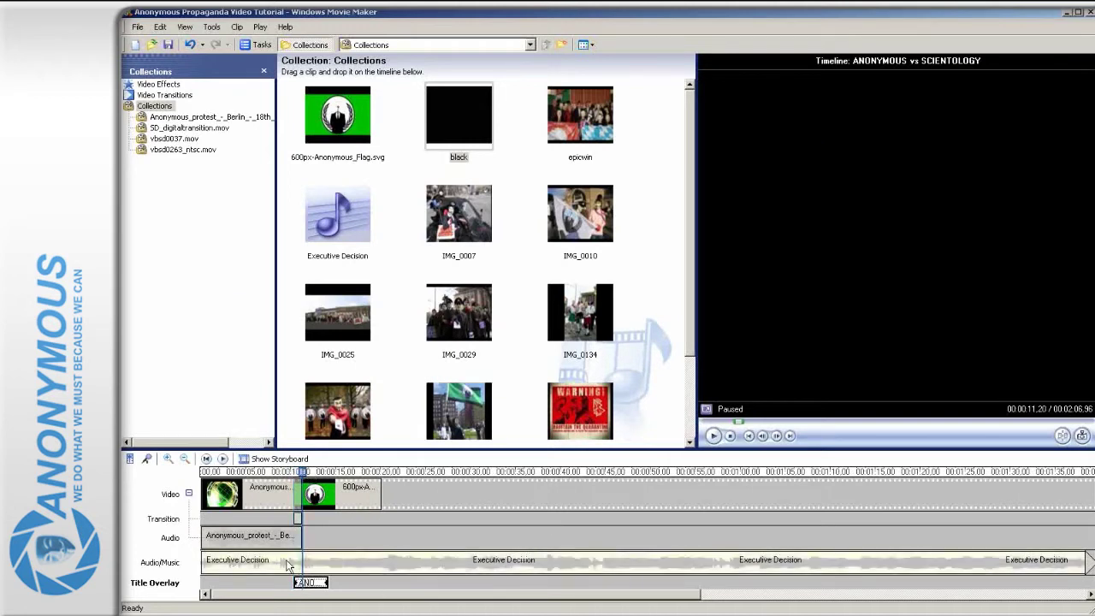
Preview the title over the flag, then lengthen the title overlay and start it after the transition into the flag picture
{"action": "left_click", "coordinate": [777, 436]}
{"action": "left_click", "coordinate": [775, 436]}
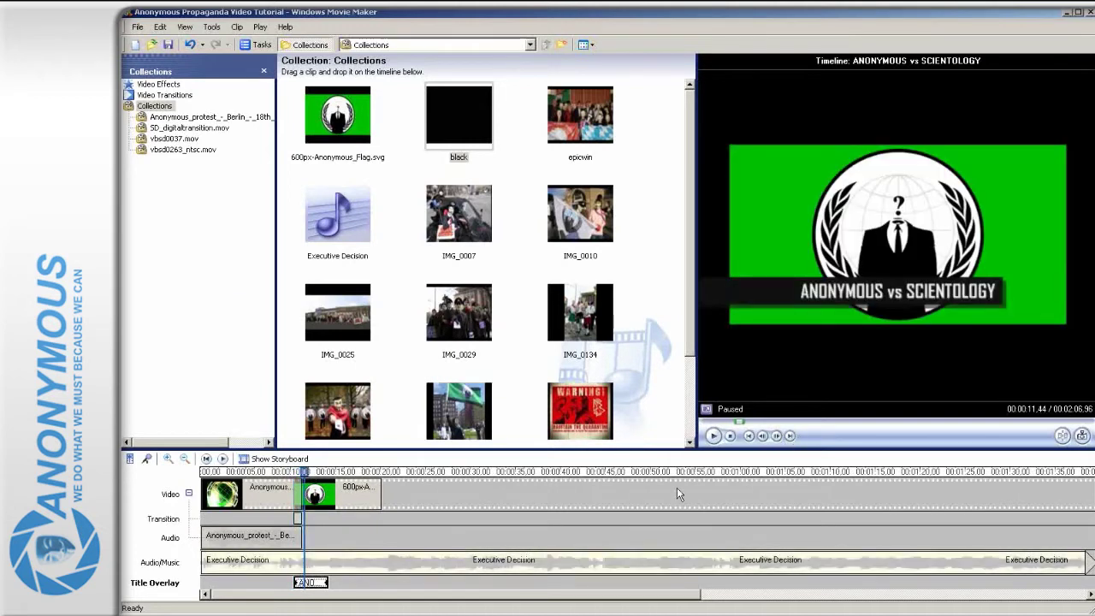
{"action": "left_click_drag", "start_coordinate": [327, 582], "coordinate": [337, 581]}
{"action": "left_click", "coordinate": [296, 582]}
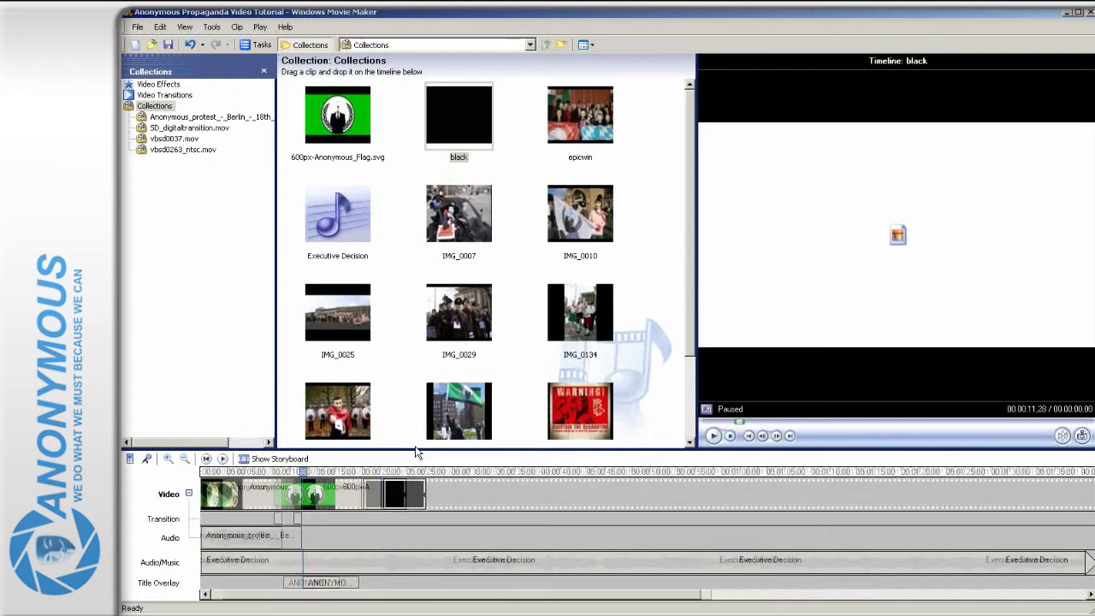
Overlap and shorten the black picture at the end of the flag picture, and append a second black picture after it
{"action": "mouse_move", "coordinate": [407, 491]}
{"action": "left_mouse_down"}
{"action": "mouse_move", "coordinate": [435, 493]}
{"action": "mouse_move", "coordinate": [393, 503]}
{"action": "left_mouse_up"}
{"action": "mouse_move", "coordinate": [390, 500]}
{"action": "left_mouse_down"}
{"action": "mouse_move", "coordinate": [349, 500]}
{"action": "mouse_move", "coordinate": [402, 500]}
{"action": "left_mouse_up"}
{"action": "left_click_drag", "start_coordinate": [415, 494], "coordinate": [367, 488]}
{"action": "left_click_drag", "start_coordinate": [459, 118], "coordinate": [444, 488]}
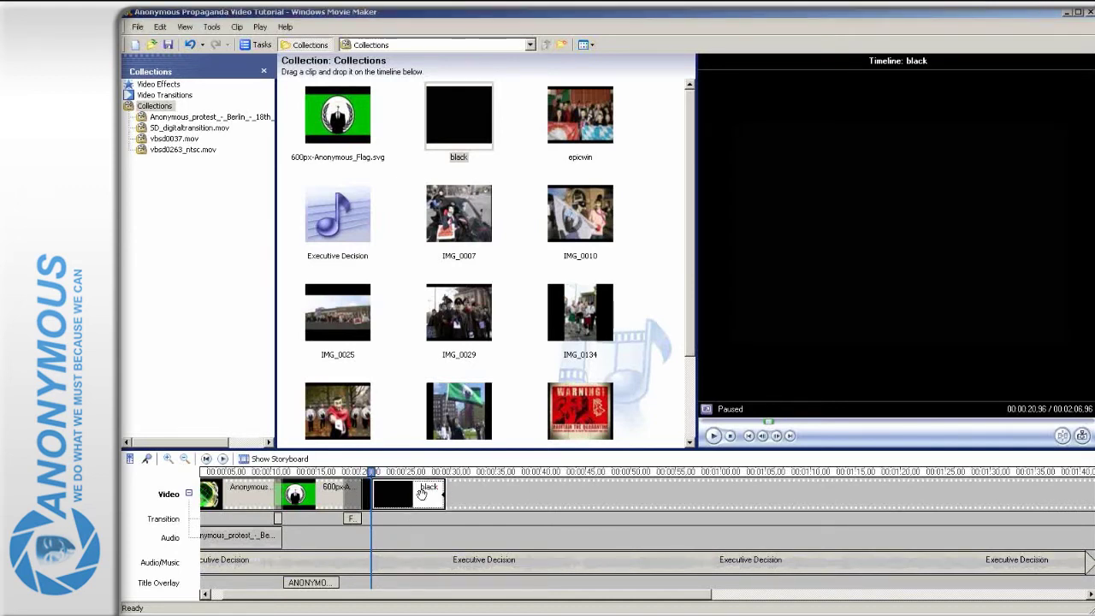
Apply the Film Age, Old and Sepia Tone video effects to the second black picture on the timeline
{"action": "left_click", "coordinate": [156, 85]}
{"action": "left_click_drag", "start_coordinate": [686, 152], "coordinate": [699, 168]}
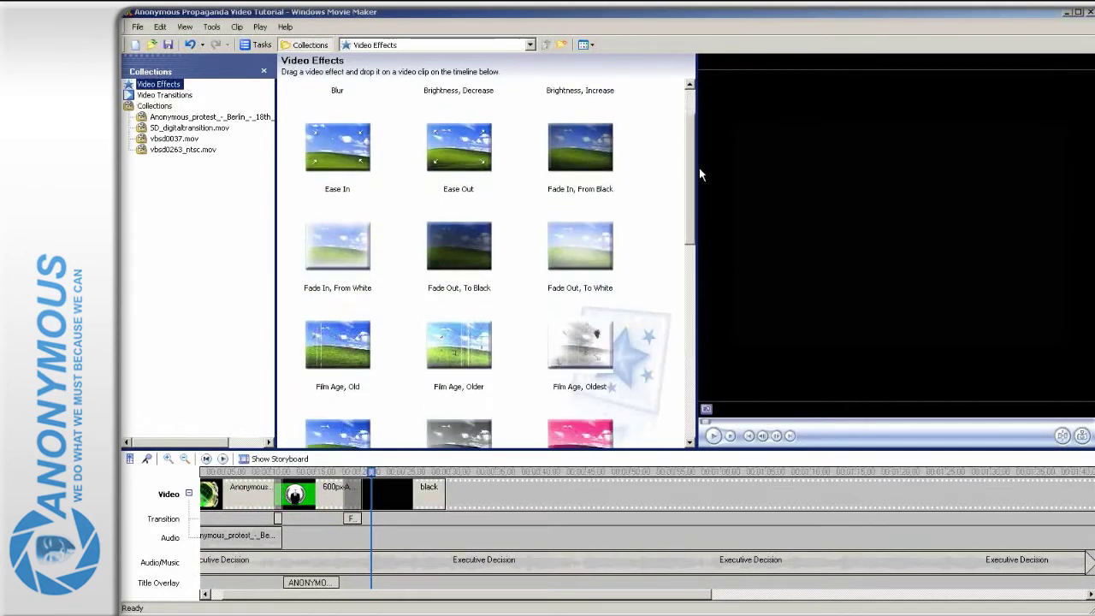
{"action": "left_click_drag", "start_coordinate": [350, 350], "coordinate": [424, 500]}
{"action": "left_click_drag", "start_coordinate": [694, 224], "coordinate": [694, 374]}
{"action": "left_click_drag", "start_coordinate": [458, 323], "coordinate": [419, 496]}
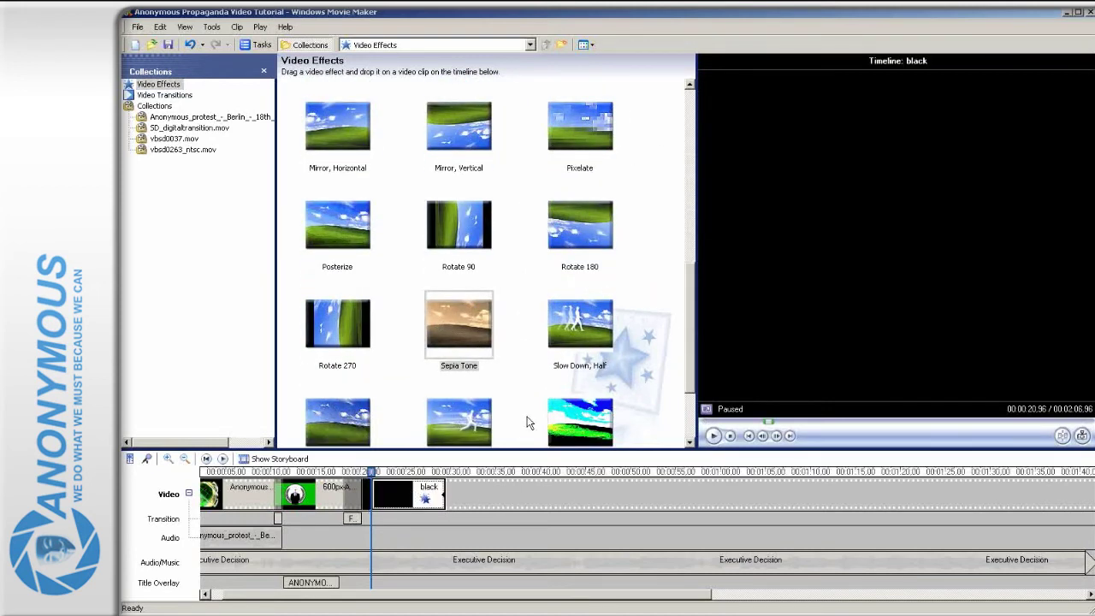
Add a Fade, Slow Zoom title overlay reading "IN FEBUARY 2008 THE LEGION OF THE INTERNET MARCHED INTO WAR." in Castellar on the second black picture
{"action": "left_click", "coordinate": [212, 26]}
{"action": "left_click", "coordinate": [227, 74]}
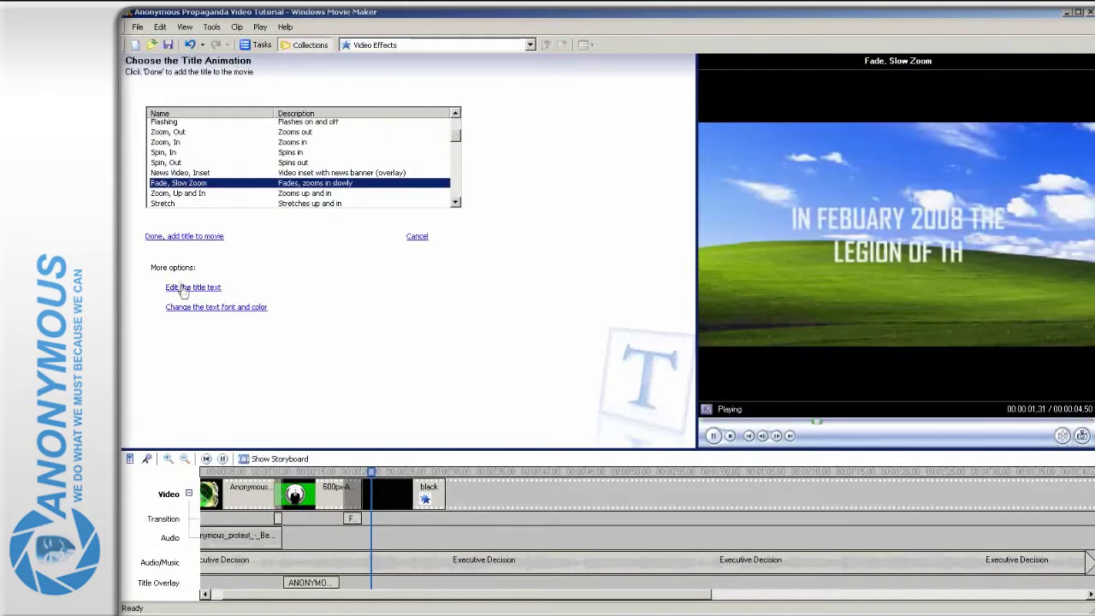
{"action": "left_click", "coordinate": [185, 288]}
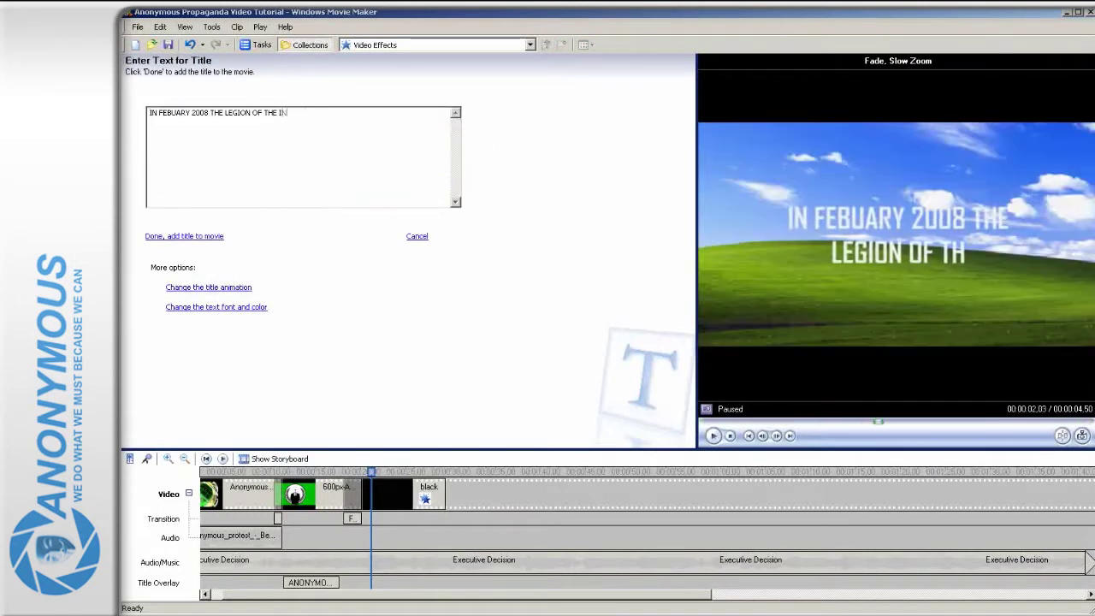
{"action": "type", "text": "WAR."}
{"action": "left_click", "coordinate": [180, 306]}
{"action": "left_click", "coordinate": [371, 125]}
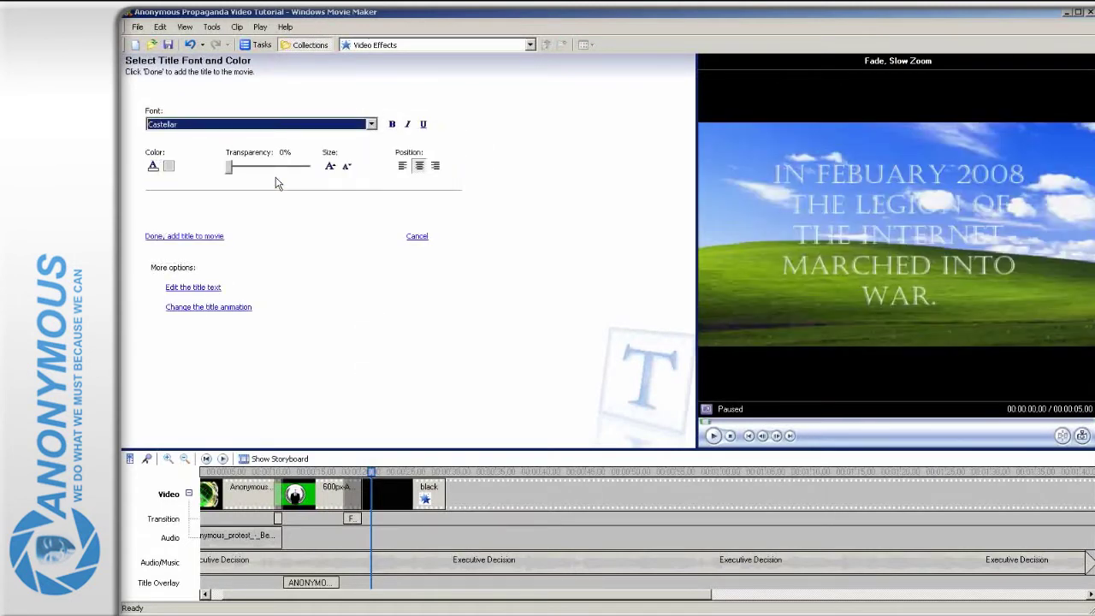
{"action": "left_click", "coordinate": [184, 236]}
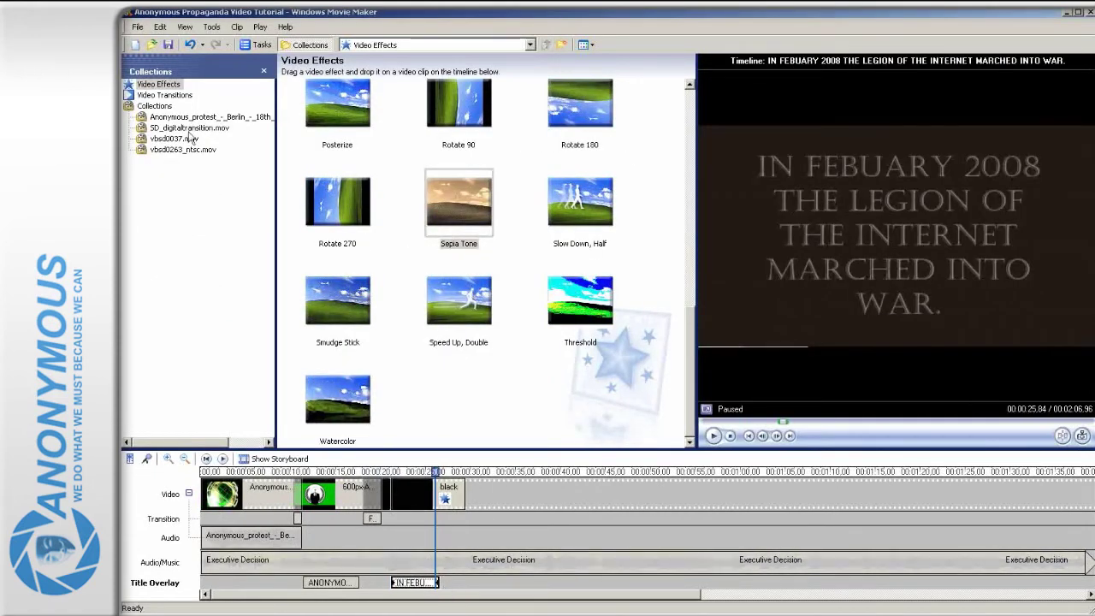
Append the IMG_0029 picture to the timeline after the second black picture and select it
{"action": "left_click", "coordinate": [155, 105]}
{"action": "left_click_drag", "start_coordinate": [479, 301], "coordinate": [494, 500]}
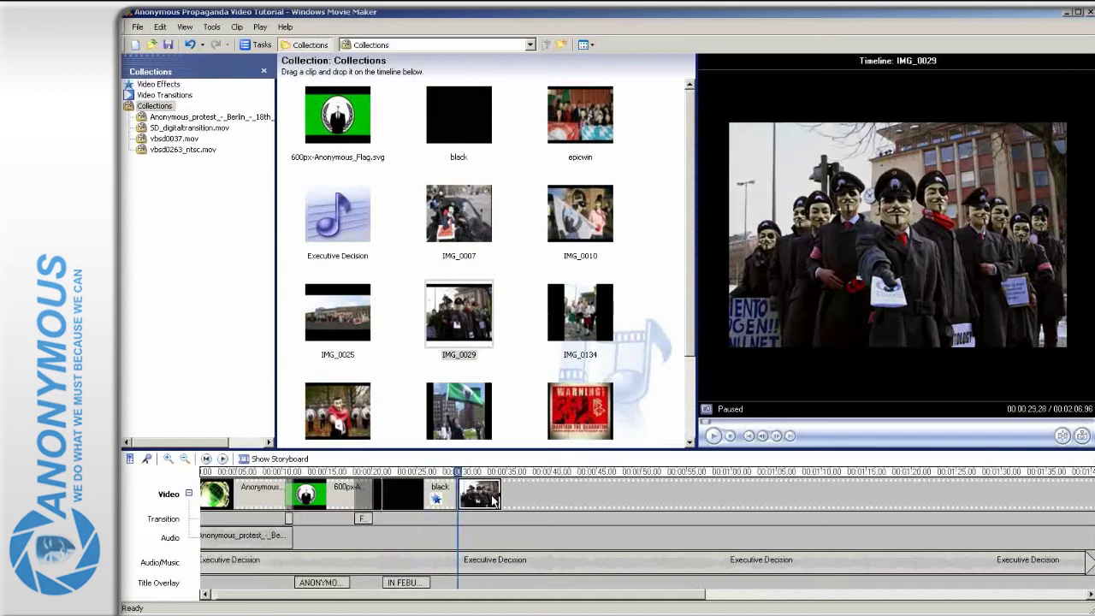
{"action": "left_click", "coordinate": [484, 496]}
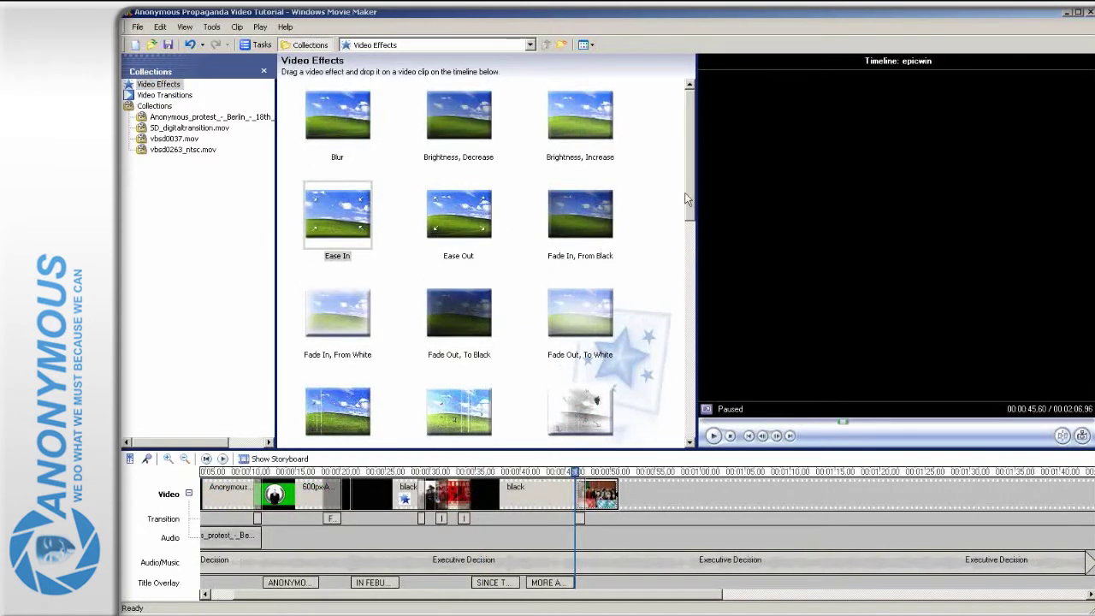
Apply the Sepia Tone video effect to the epicwin picture on the timeline
{"action": "left_click_drag", "start_coordinate": [685, 193], "coordinate": [689, 392]}
{"action": "left_click", "coordinate": [463, 217]}
{"action": "left_click_drag", "start_coordinate": [458, 248], "coordinate": [600, 474]}
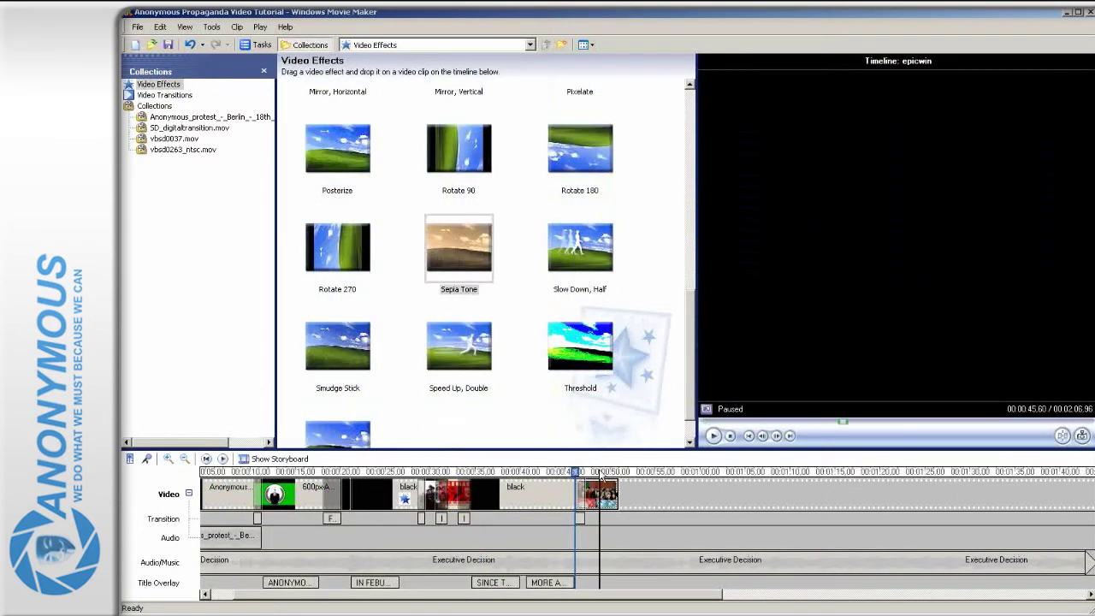
Append two SD_digitaltransition.mov clips to the timeline after the epicwin picture
{"action": "left_click", "coordinate": [166, 130]}
{"action": "left_click_drag", "start_coordinate": [338, 116], "coordinate": [366, 135]}
{"action": "left_click_drag", "start_coordinate": [665, 498], "coordinate": [663, 498]}
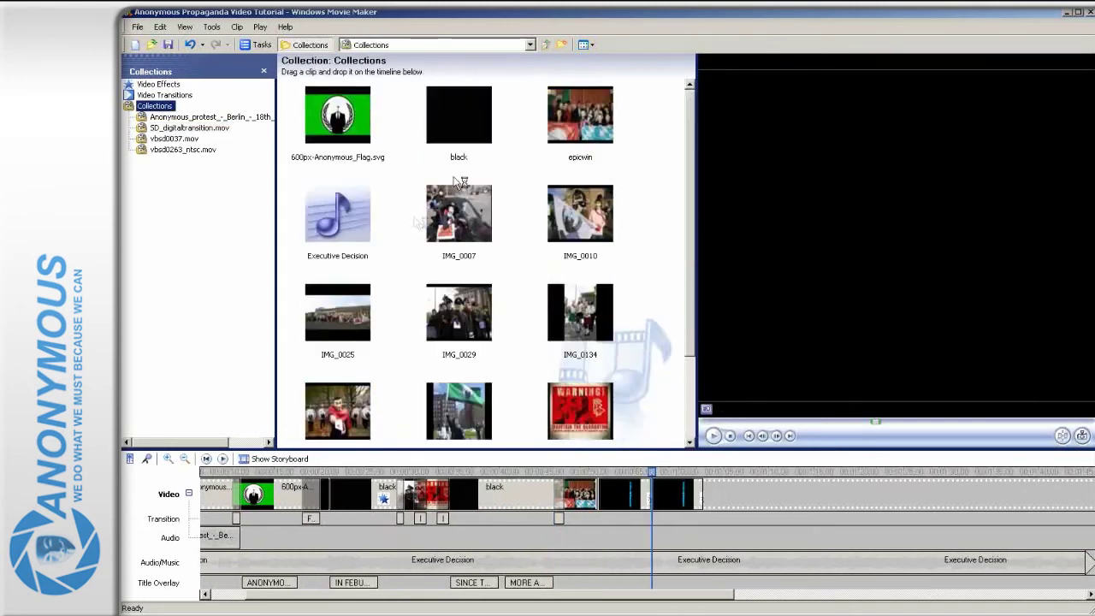
Start a title on the first SD_digitaltransition.mov clip with the text "AND NOW IN 2009 SCIENTOLOGY IS FALLING APART."
{"action": "left_click", "coordinate": [615, 507]}
{"action": "left_click", "coordinate": [211, 27]}
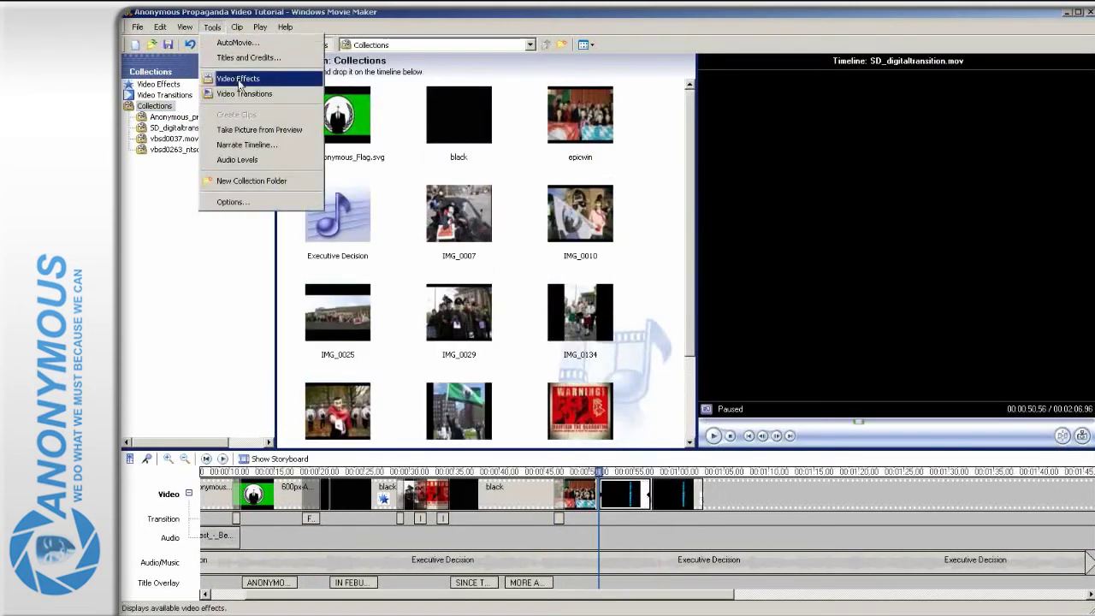
{"action": "left_click", "coordinate": [242, 59]}
{"action": "left_click", "coordinate": [197, 147]}
{"action": "type", "text": "AND NOW IN 2009 SCIENTOLOGY IS FALLING APART."}
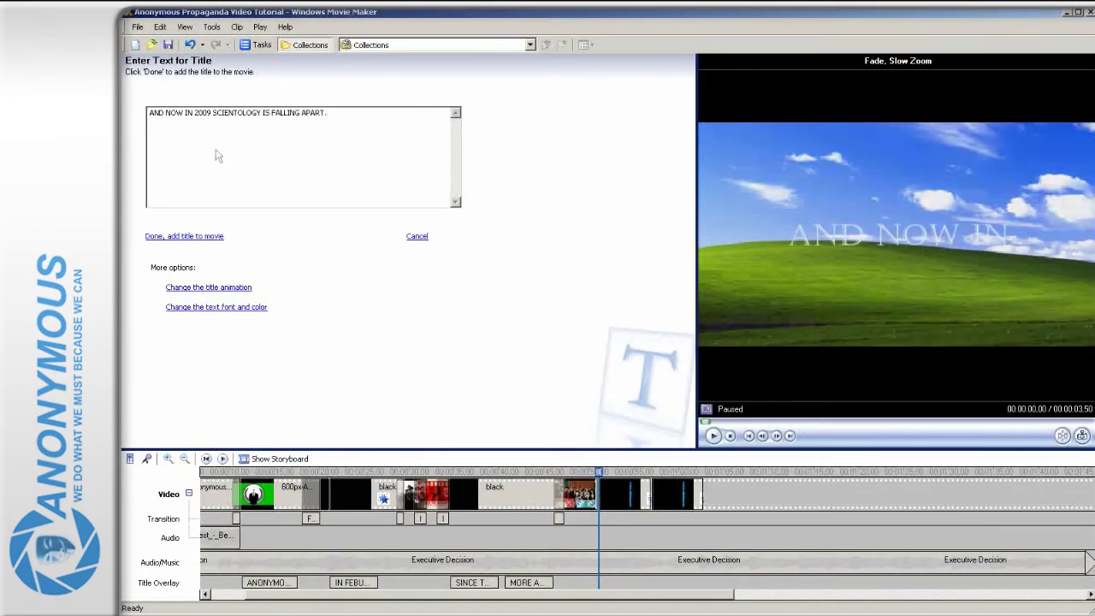
Give the title the Typewriter animation and format its text in bold, left-aligned Agency FB
{"action": "left_click", "coordinate": [209, 287]}
{"action": "scroll", "coordinate": [256, 154], "scroll_direction": "up", "scroll_amount": 5}
{"action": "left_click", "coordinate": [183, 154]}
{"action": "left_click", "coordinate": [216, 306]}
{"action": "left_click", "coordinate": [371, 124]}
{"action": "left_click_drag", "start_coordinate": [371, 210], "coordinate": [373, 143]}
{"action": "left_click", "coordinate": [188, 145]}
{"action": "left_click", "coordinate": [391, 124]}
{"action": "left_click", "coordinate": [402, 166]}
Set the title's text color to a custom light blue (RGB 100, 205, 236) and add the title to the movie
{"action": "left_click", "coordinate": [153, 166]}
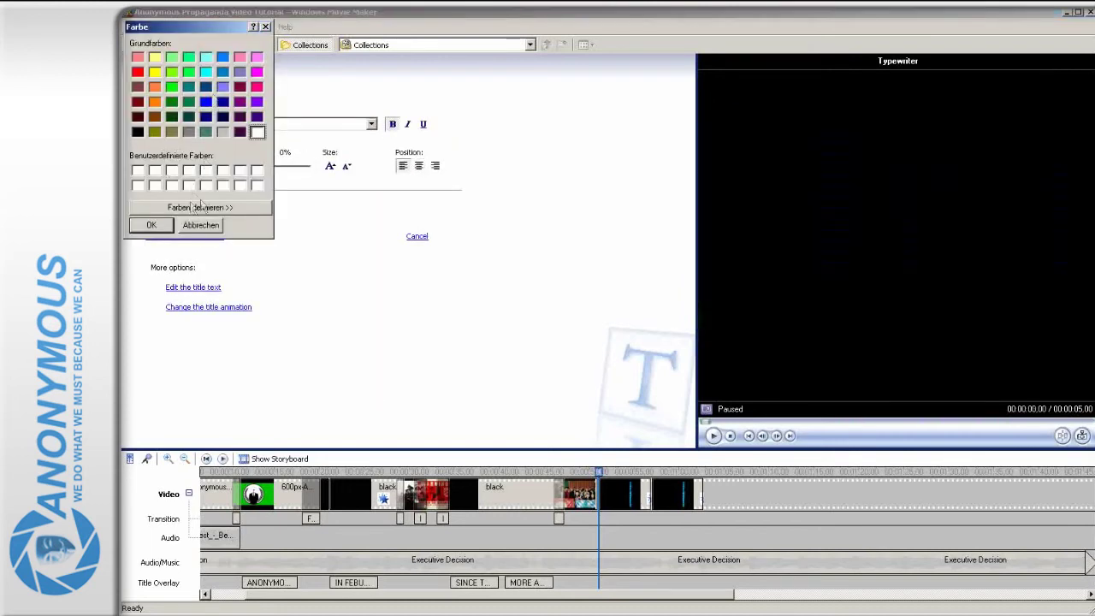
{"action": "left_click", "coordinate": [192, 208]}
{"action": "left_click", "coordinate": [342, 67]}
{"action": "left_click", "coordinate": [419, 71]}
{"action": "left_click_drag", "start_coordinate": [419, 71], "coordinate": [421, 85]}
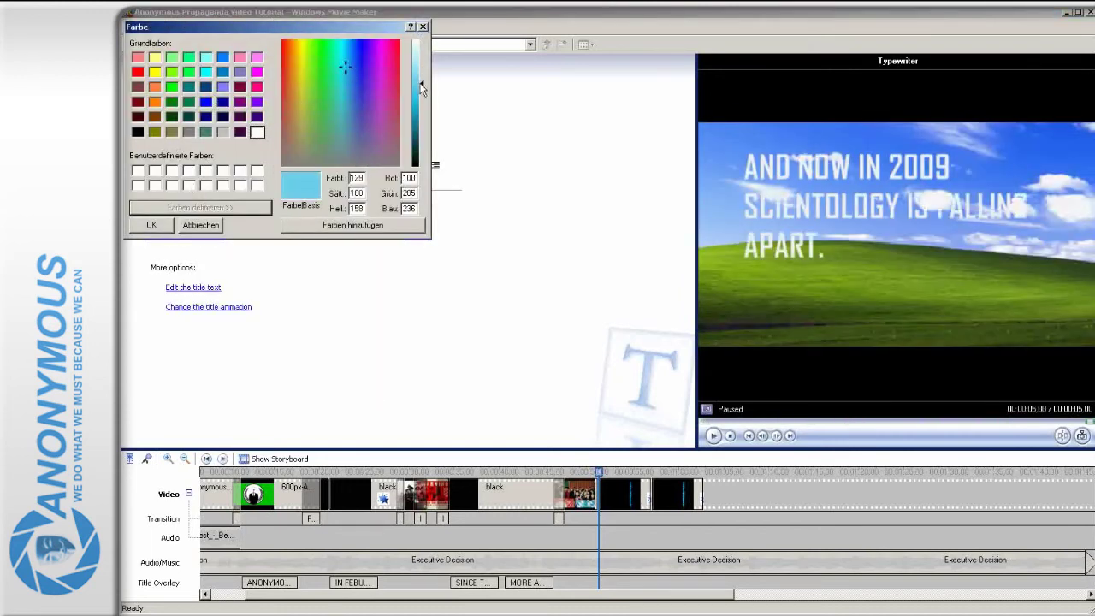
{"action": "left_click", "coordinate": [150, 225]}
{"action": "left_click", "coordinate": [183, 234]}
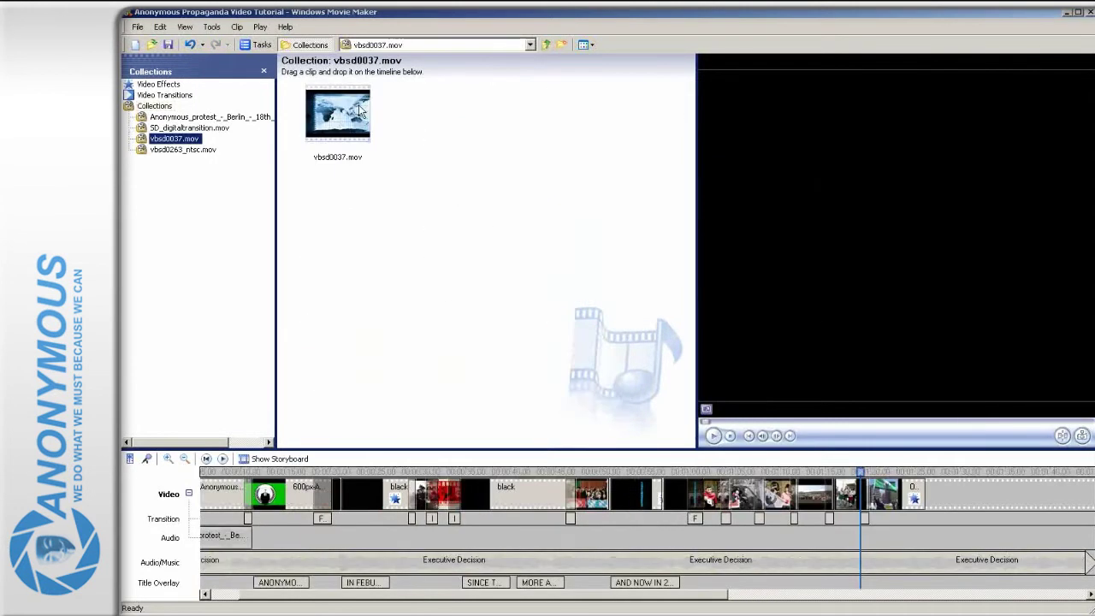
Append the vbsd0037.mov clip to the end of the timeline and overlap it with the preceding clip
{"action": "left_click_drag", "start_coordinate": [360, 112], "coordinate": [770, 395]}
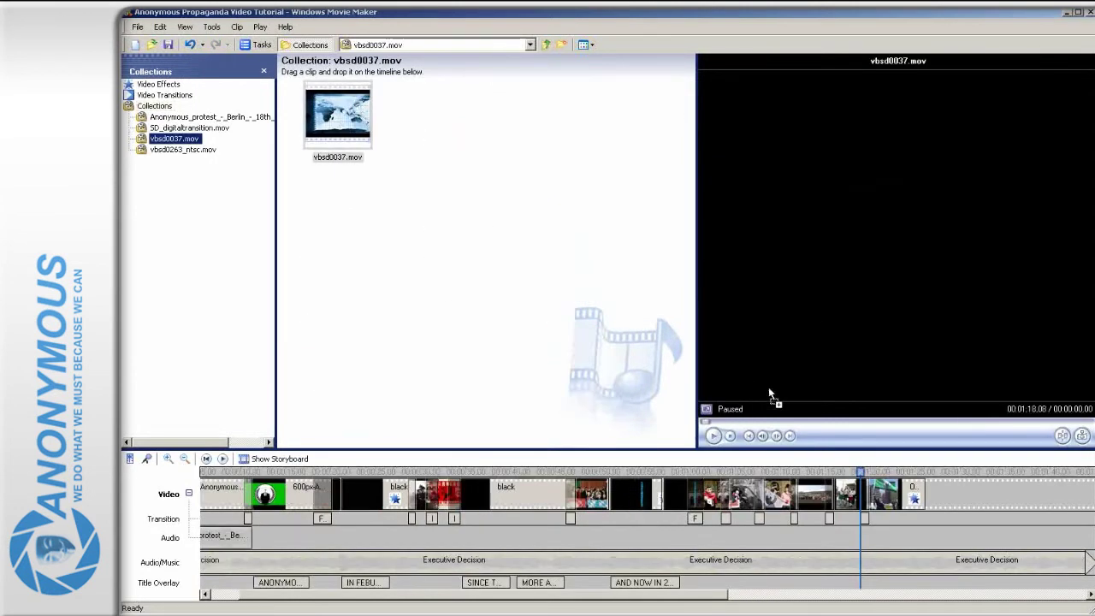
{"action": "left_click_drag", "start_coordinate": [1005, 519], "coordinate": [992, 500]}
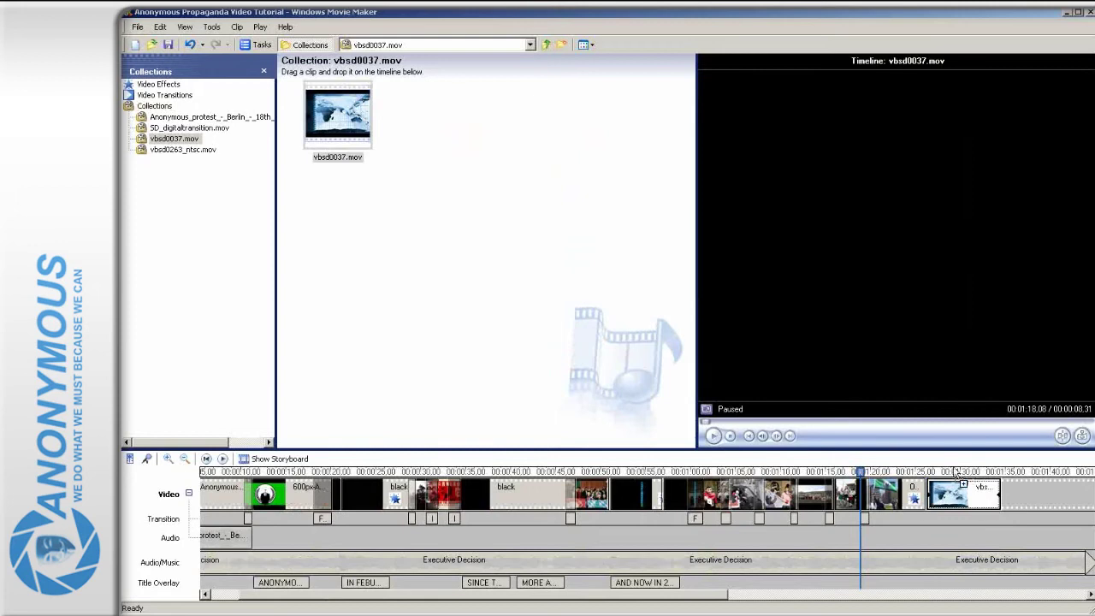
{"action": "left_click", "coordinate": [960, 484]}
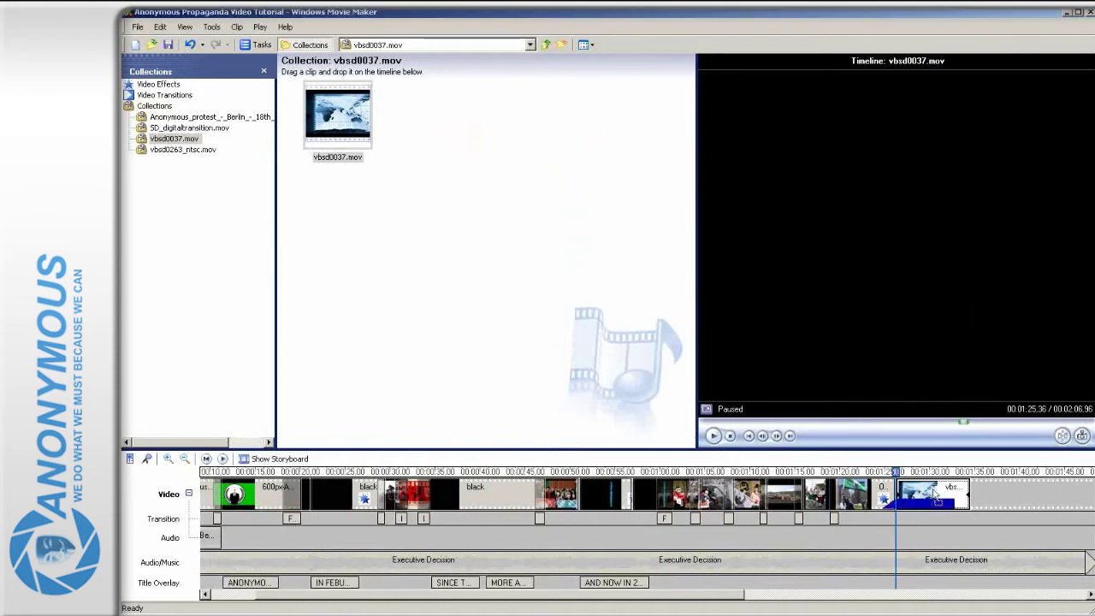
{"action": "left_click_drag", "start_coordinate": [927, 501], "coordinate": [928, 501]}
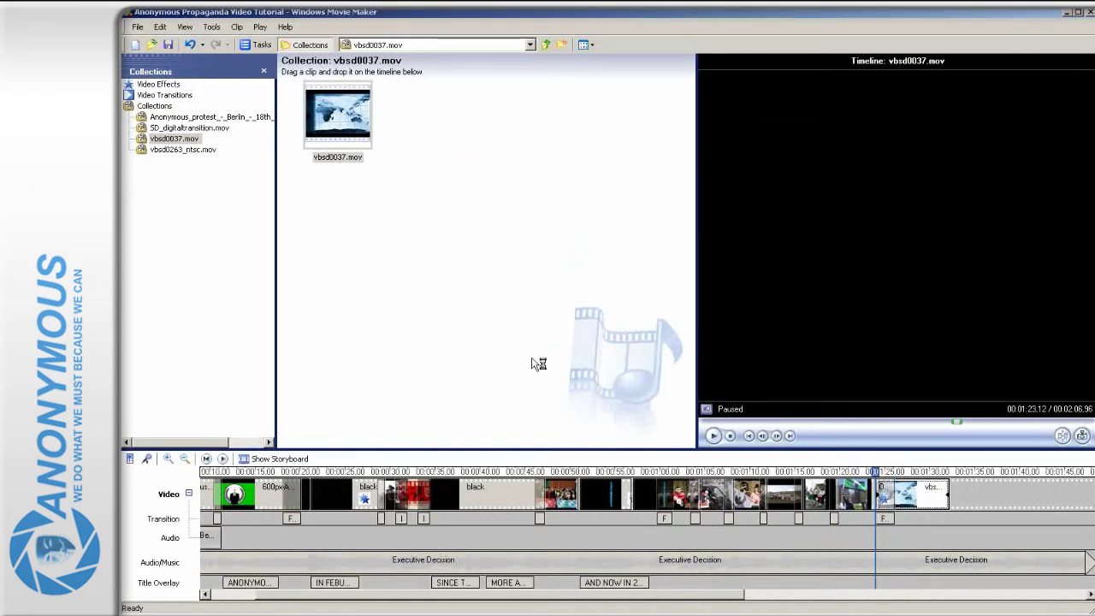
Append the white picture from the main collection after the vbsd0037.mov clip
{"action": "left_click", "coordinate": [155, 106]}
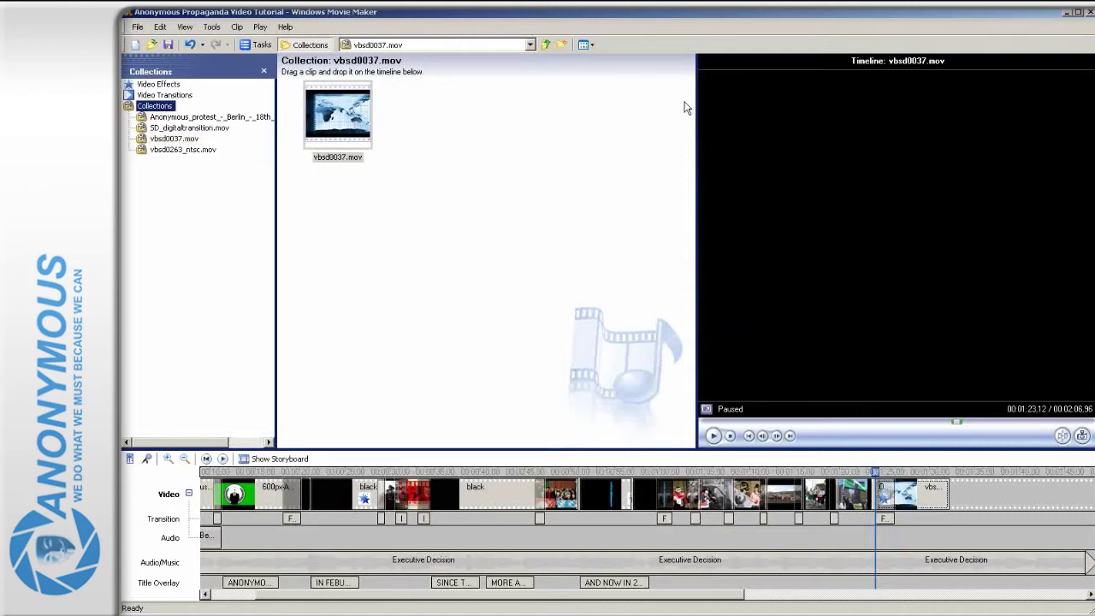
{"action": "left_click_drag", "start_coordinate": [687, 104], "coordinate": [696, 272]}
{"action": "left_click", "coordinate": [354, 384]}
{"action": "mouse_move", "coordinate": [731, 449]}
{"action": "left_mouse_down"}
{"action": "mouse_move", "coordinate": [971, 504]}
{"action": "mouse_move", "coordinate": [1044, 495]}
{"action": "mouse_move", "coordinate": [979, 498]}
{"action": "left_mouse_up"}
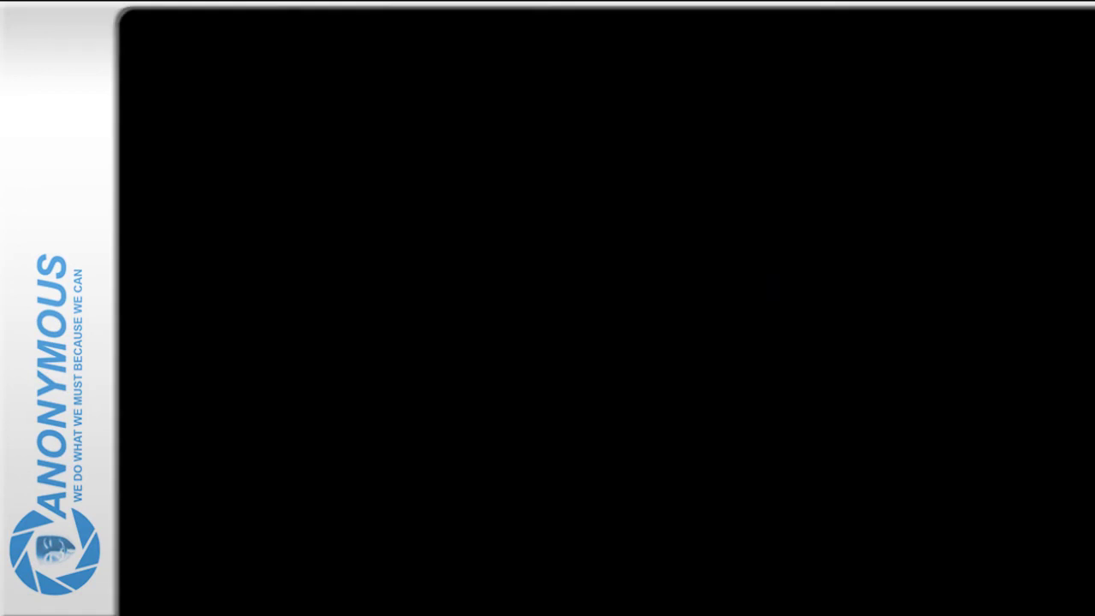
Start a Fade, In and Out title on the white picture reading "JOIN US IN OUR GLOBAL PROTESTS AGAINST SCIENTOLOGY!"
{"action": "left_click", "coordinate": [237, 26]}
{"action": "mouse_move", "coordinate": [211, 27]}
{"action": "left_click", "coordinate": [248, 60]}
{"action": "left_click", "coordinate": [154, 147]}
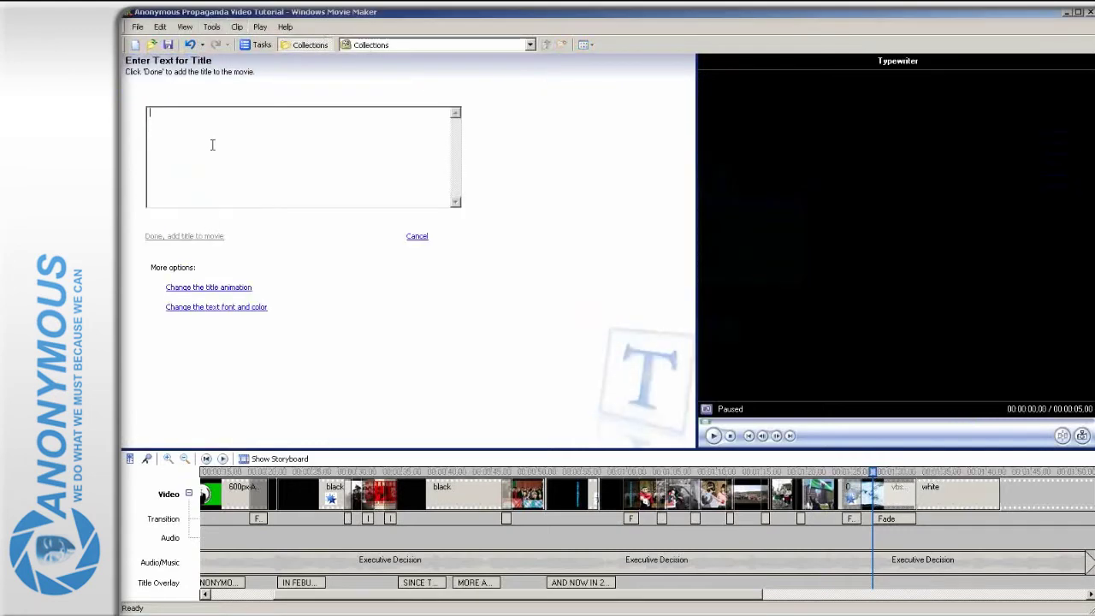
{"action": "left_click", "coordinate": [192, 283]}
{"action": "left_click", "coordinate": [181, 290]}
{"action": "type", "text": "JOIN US IN OUR GLOBAL PROTESTS AGAINST SCIENTO"}
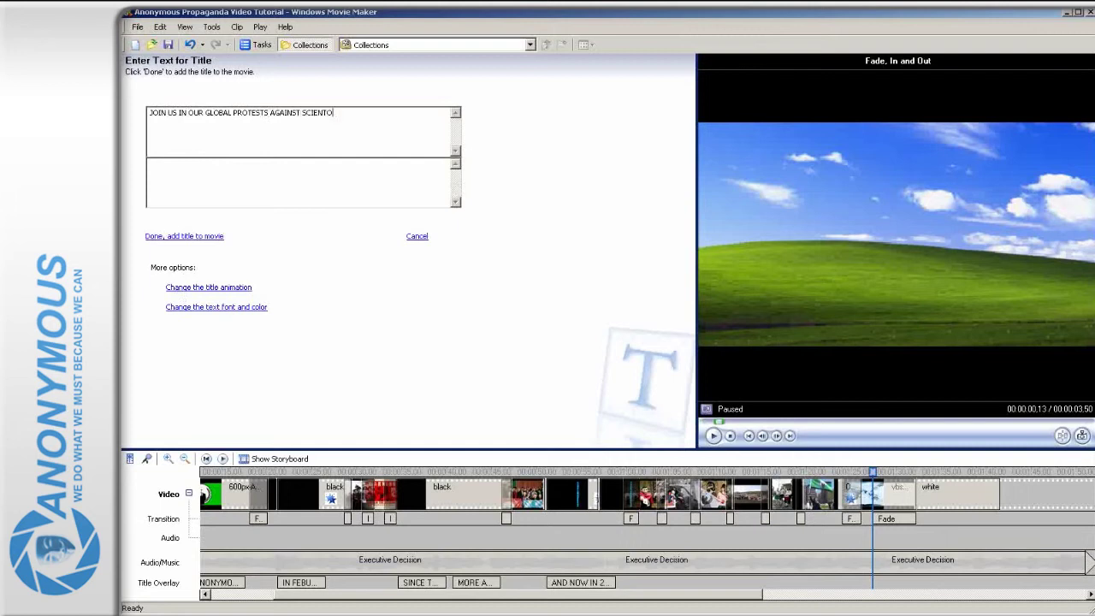
{"action": "type", "text": "!"}
Set the protest title's text color to blue and add the title to the movie
{"action": "left_click", "coordinate": [217, 306]}
{"action": "left_click", "coordinate": [154, 166]}
{"action": "left_click", "coordinate": [152, 224]}
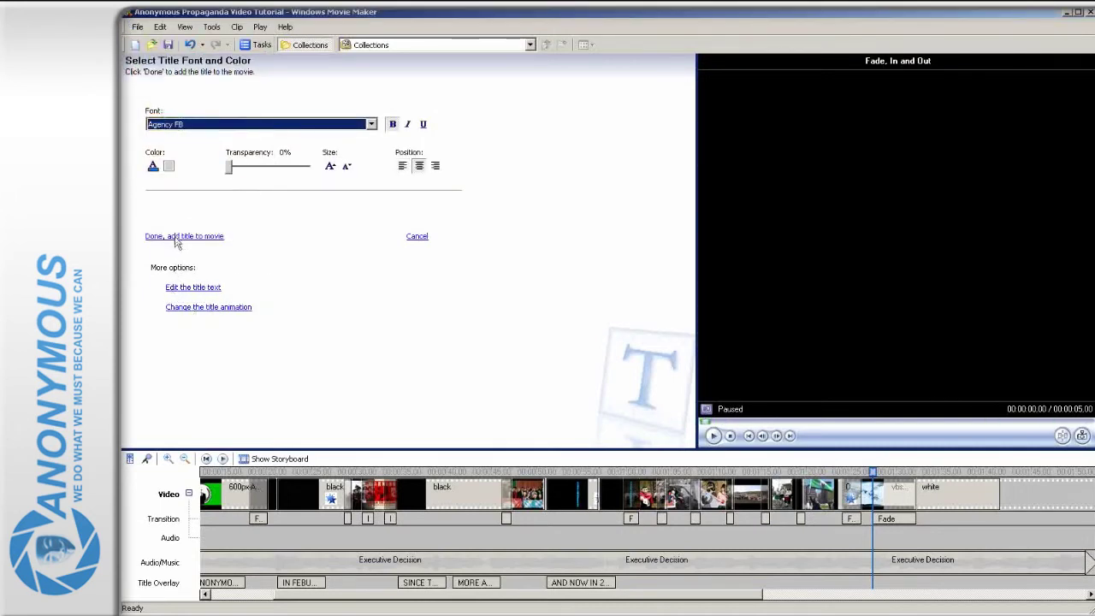
{"action": "left_click", "coordinate": [178, 236]}
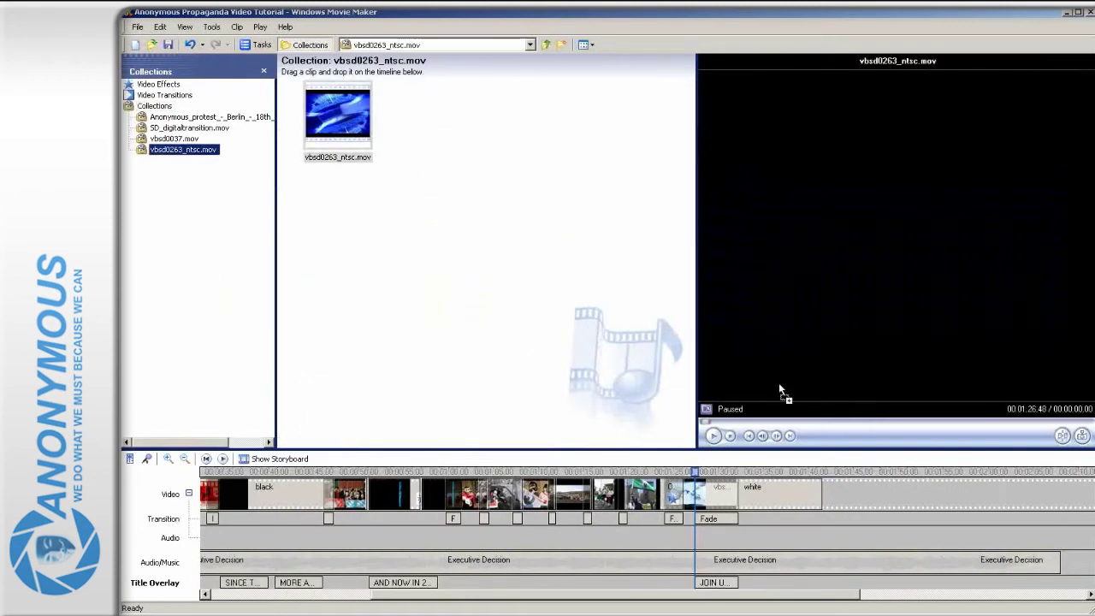
Append several vbsd0263_ntsc.mov clips after the white picture, overlapping the first one with the shortened white picture
{"action": "left_click", "coordinate": [780, 490]}
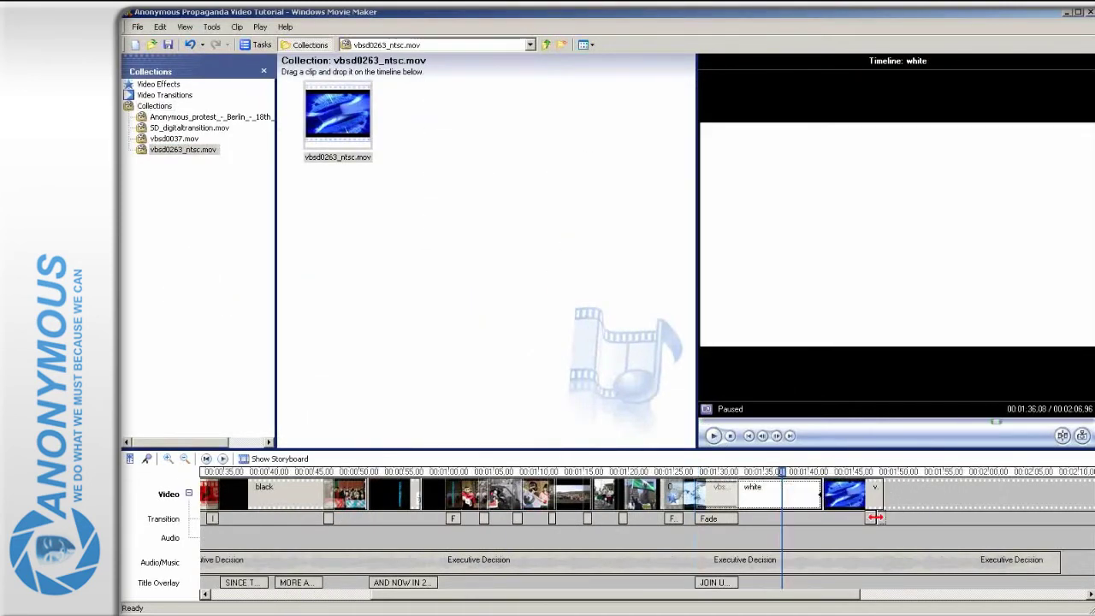
{"action": "left_click_drag", "start_coordinate": [874, 517], "coordinate": [928, 530]}
{"action": "left_click_drag", "start_coordinate": [828, 496], "coordinate": [804, 498]}
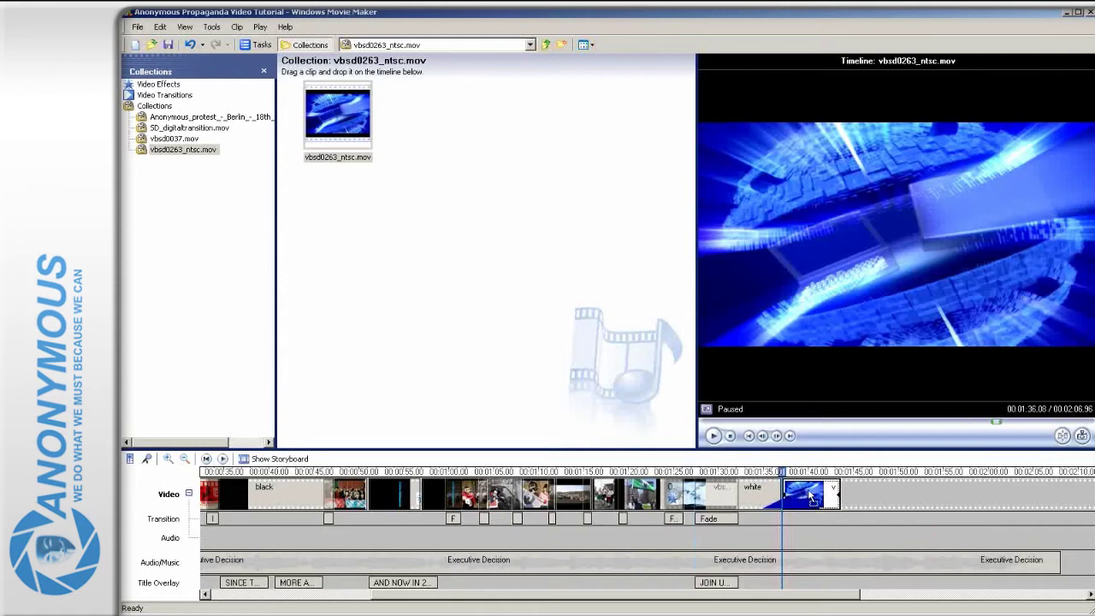
{"action": "left_click_drag", "start_coordinate": [802, 499], "coordinate": [775, 499]}
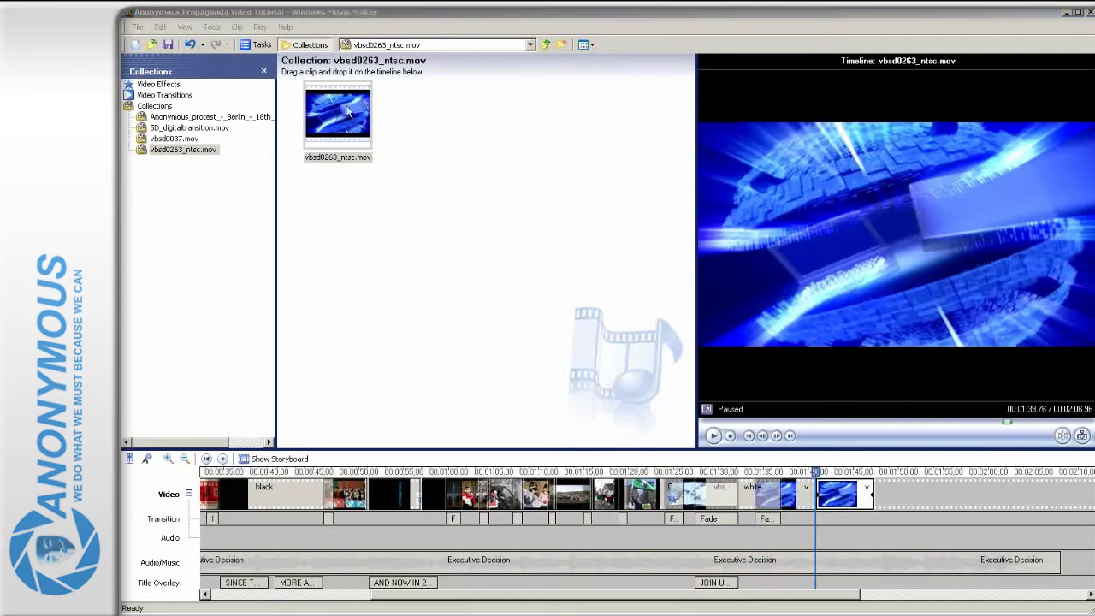
{"action": "left_click", "coordinate": [349, 111]}
{"action": "key", "text": "ctrl+d"}
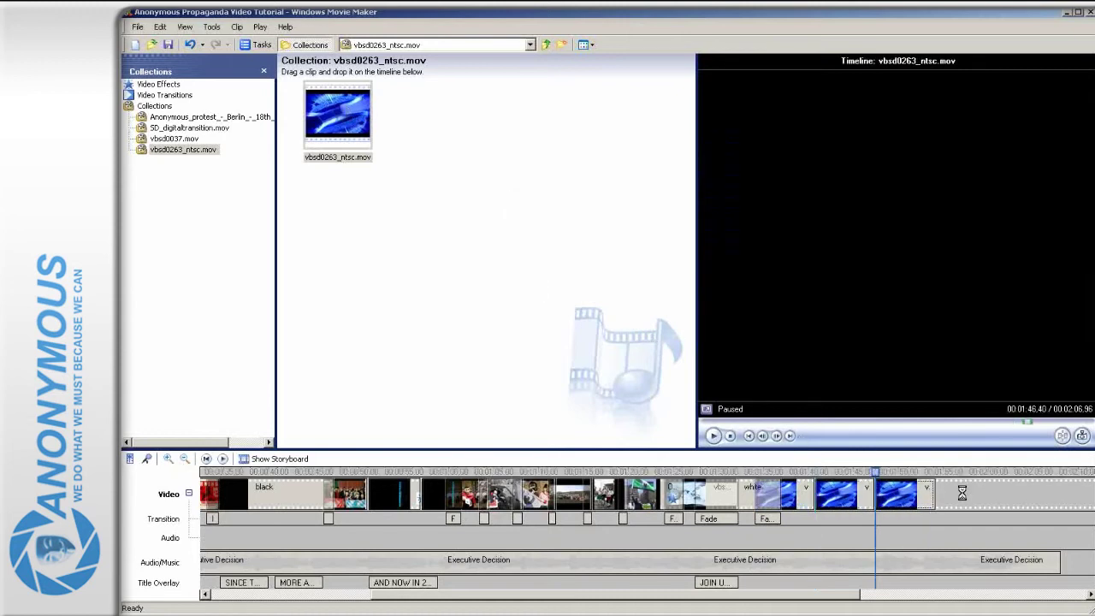
{"action": "left_click", "coordinate": [722, 582]}
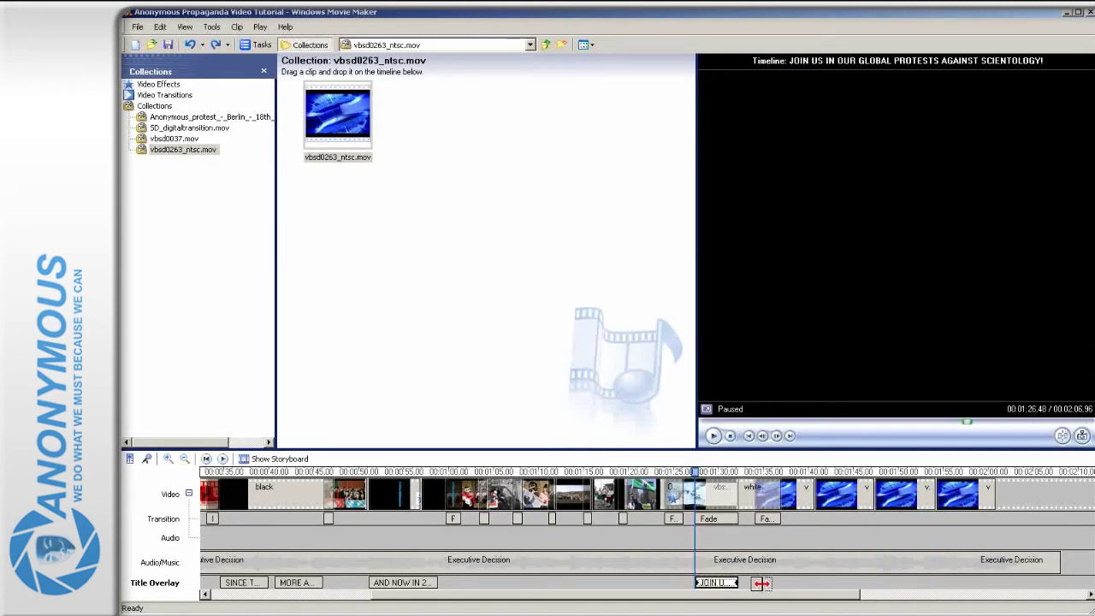
{"action": "left_click", "coordinate": [782, 494]}
{"action": "left_click", "coordinate": [212, 26]}
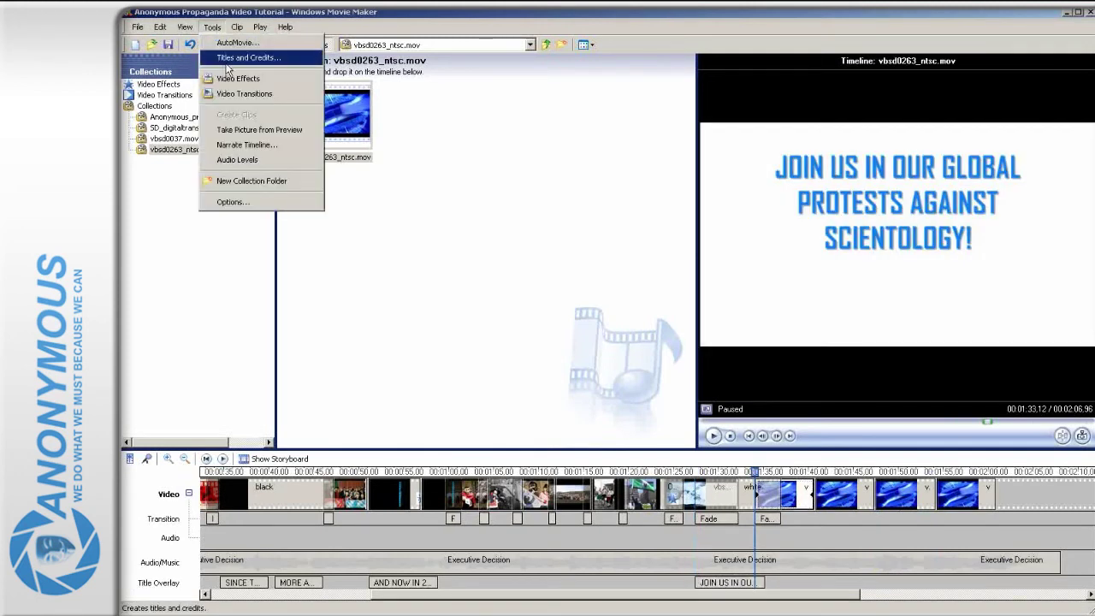
{"action": "left_click", "coordinate": [228, 56]}
{"action": "left_click", "coordinate": [195, 151]}
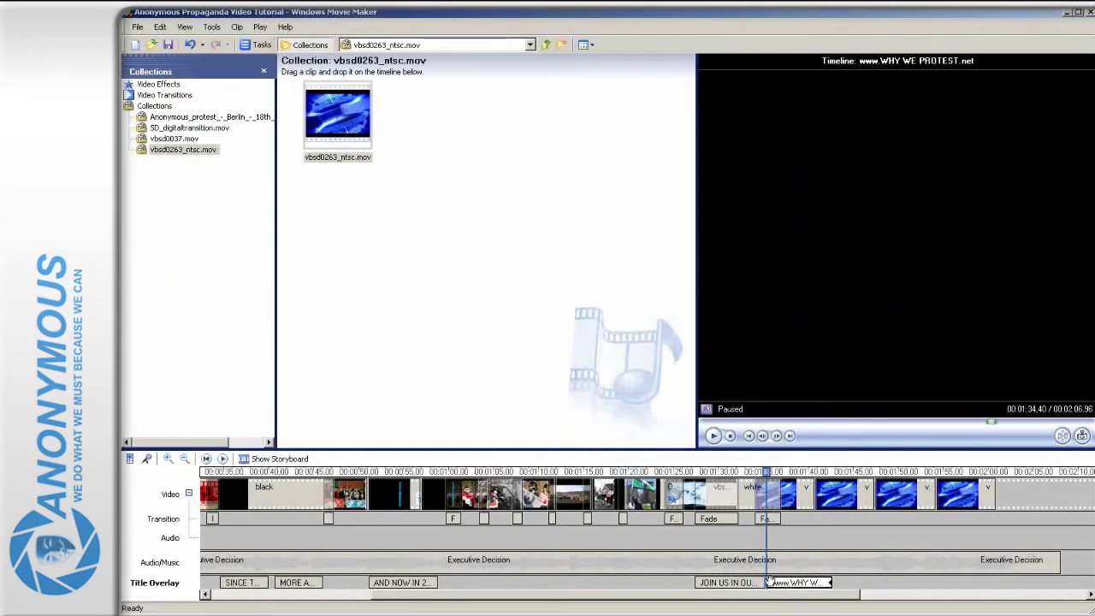
{"action": "left_click_drag", "start_coordinate": [767, 582], "coordinate": [827, 582]}
{"action": "left_click", "coordinate": [842, 487]}
{"action": "left_click", "coordinate": [211, 26]}
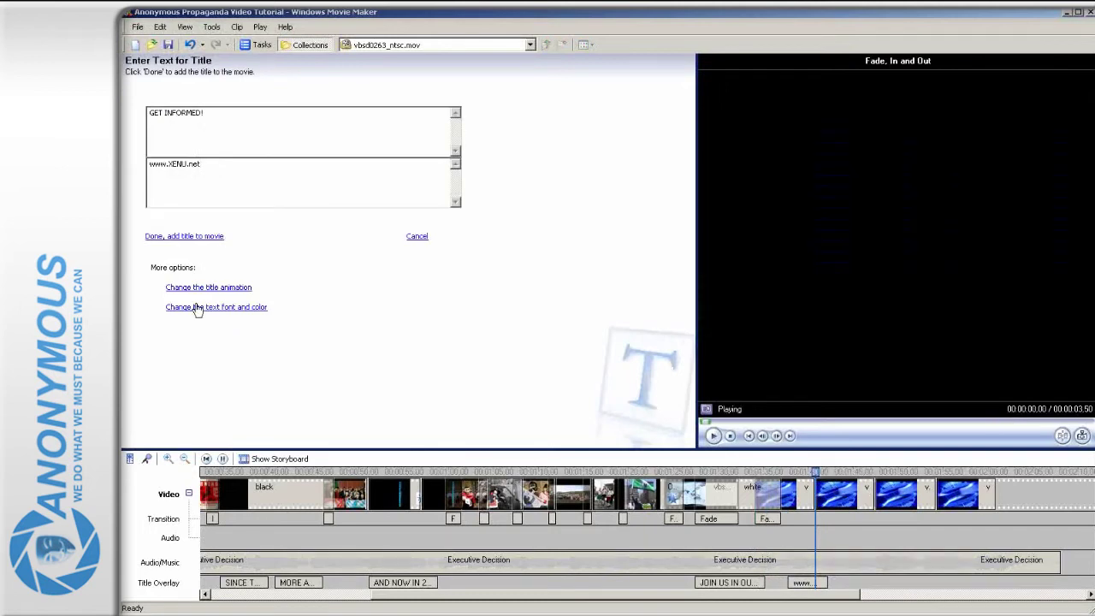
{"action": "left_click", "coordinate": [196, 307]}
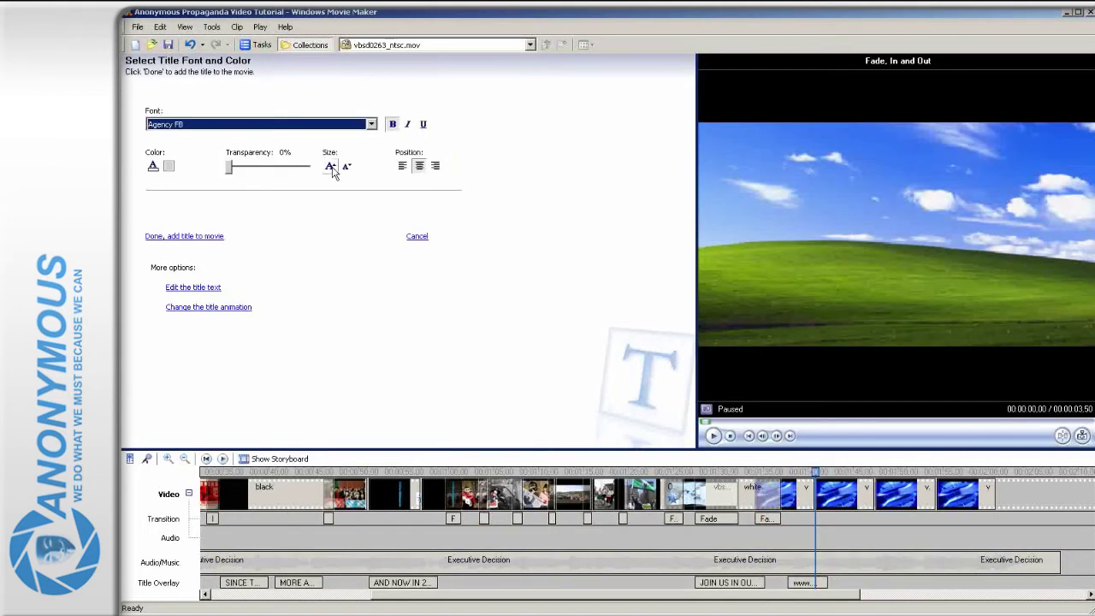
{"action": "left_click", "coordinate": [177, 237]}
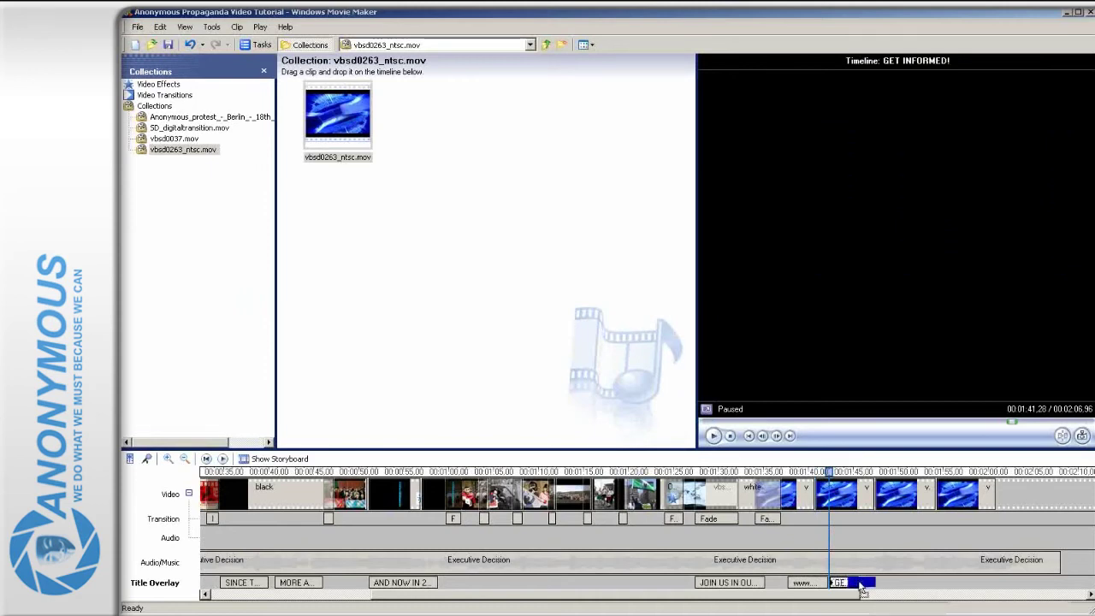
{"action": "left_click_drag", "start_coordinate": [859, 590], "coordinate": [859, 590]}
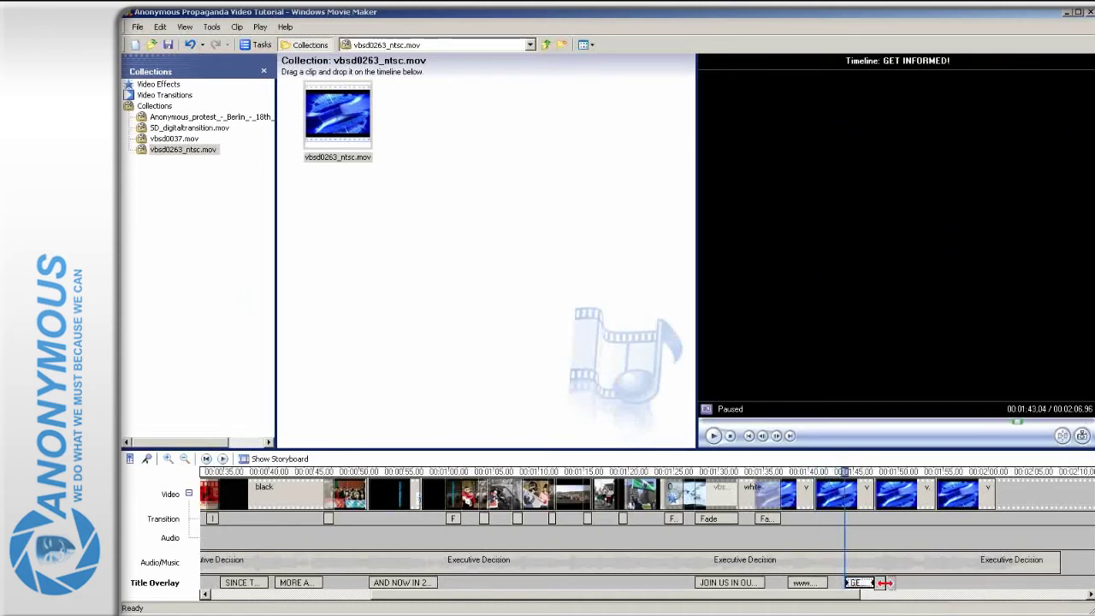
Add a title overlay reading "JOIN ANONYMOUS NEAR YOU!" and "ANON STILL ALIVE.com" on the third vbsd0263_ntsc.mov clip, start it at about 1:49 and lengthen it
{"action": "left_click", "coordinate": [211, 26]}
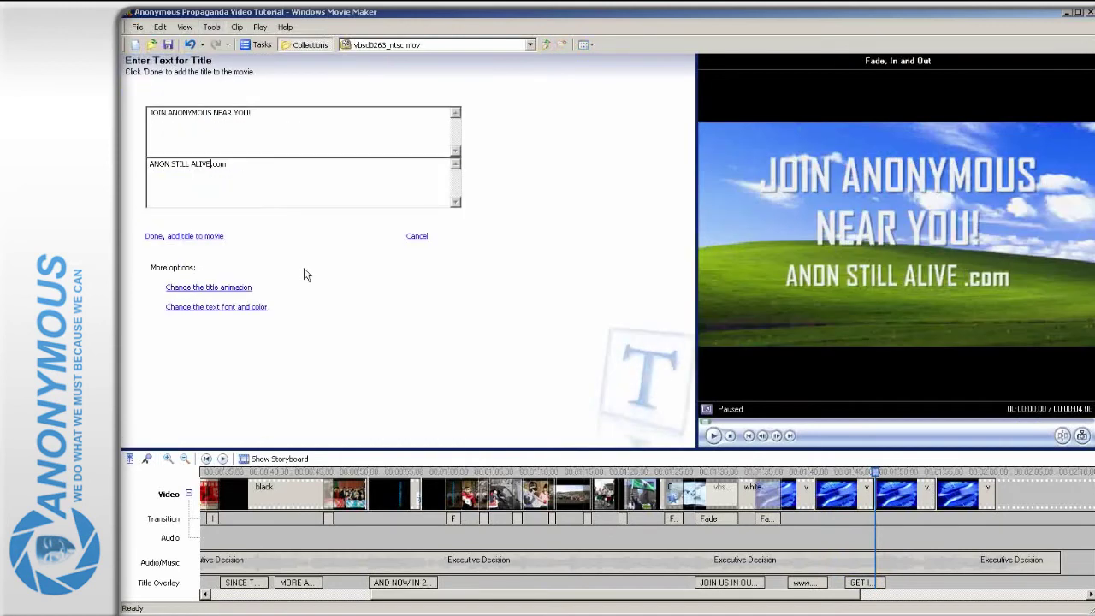
{"action": "left_click", "coordinate": [184, 236]}
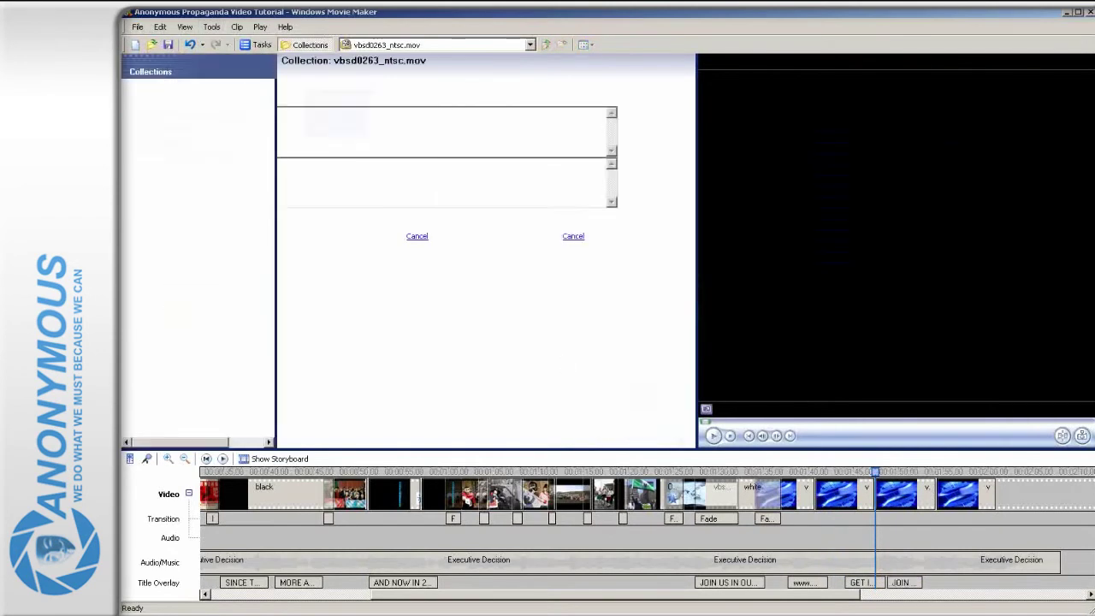
{"action": "left_click_drag", "start_coordinate": [888, 582], "coordinate": [898, 582]}
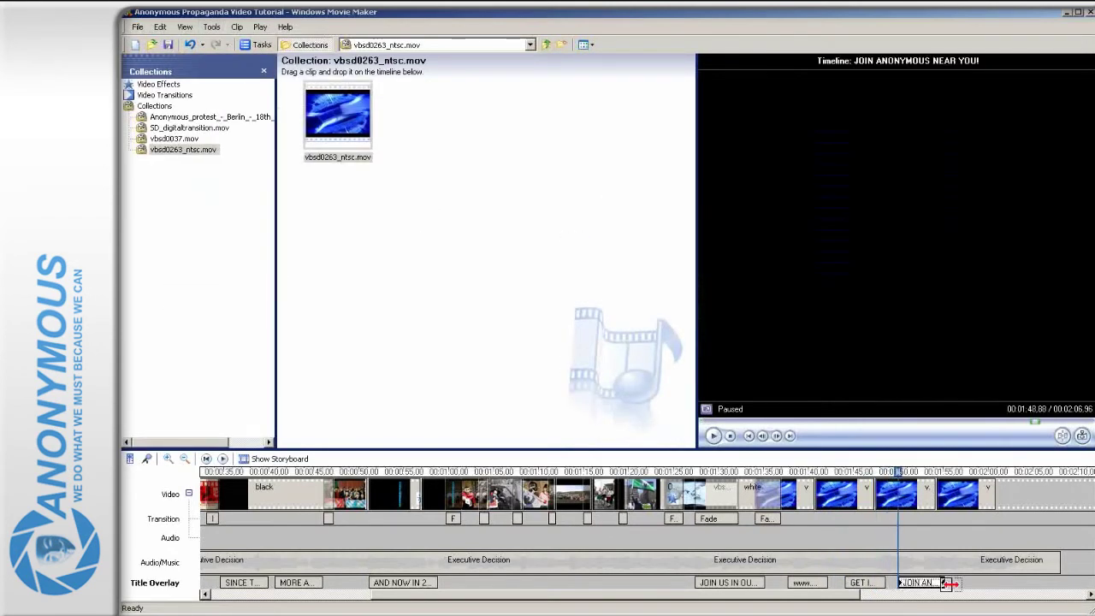
{"action": "left_click_drag", "start_coordinate": [955, 579], "coordinate": [959, 581]}
Append the black picture to the end of the timeline and overlap it with the last vbsd0263_ntsc.mov clip
{"action": "left_click", "coordinate": [159, 108]}
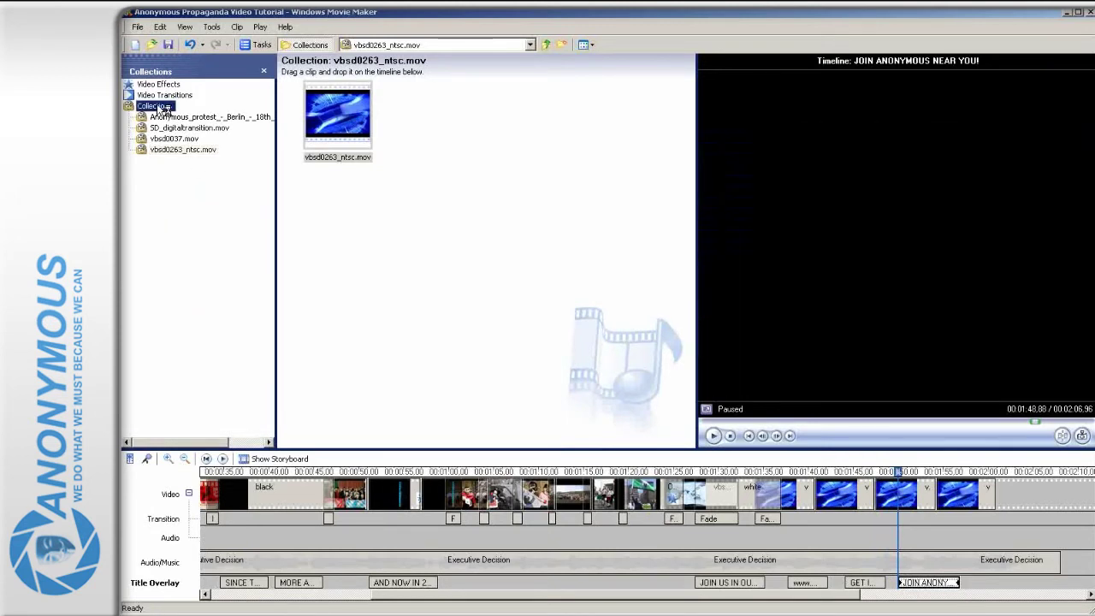
{"action": "left_click_drag", "start_coordinate": [458, 115], "coordinate": [1019, 495]}
{"action": "mouse_move", "coordinate": [872, 499]}
{"action": "left_mouse_down"}
{"action": "mouse_move", "coordinate": [891, 501]}
{"action": "mouse_move", "coordinate": [880, 499]}
{"action": "left_mouse_up"}
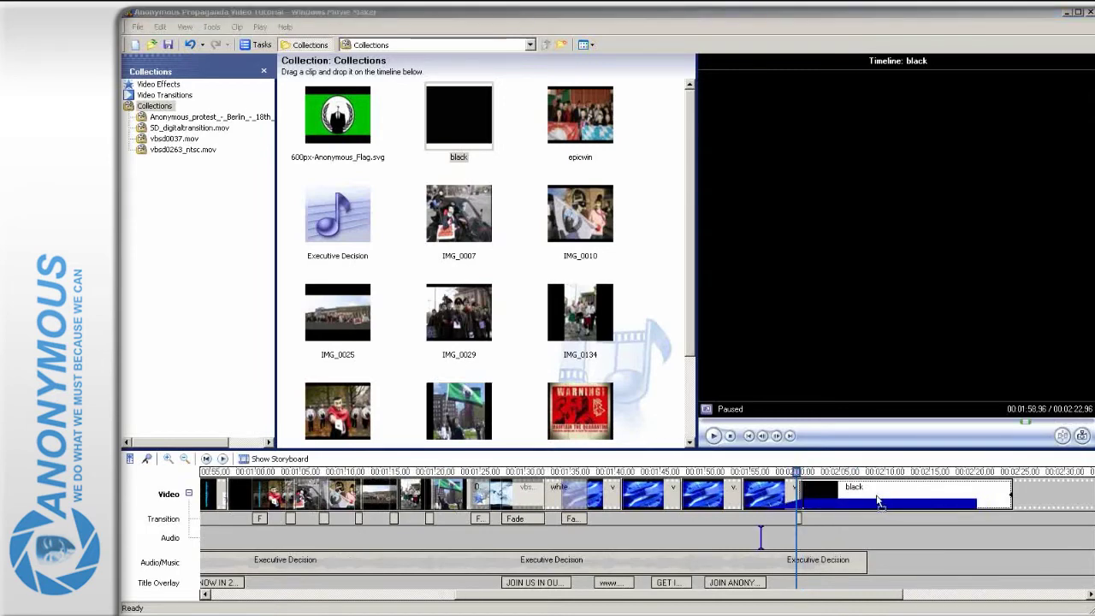